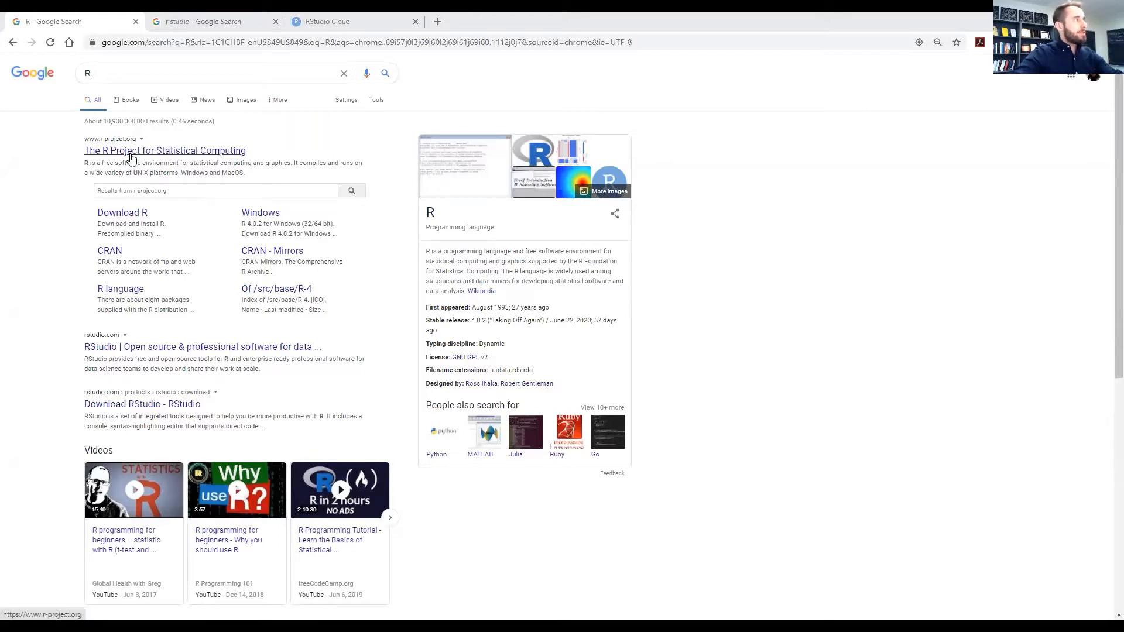
Go to the R Project site's CRAN mirror list and open the Revolution Analytics mirror in Dallas, TX
left_click(132, 154)
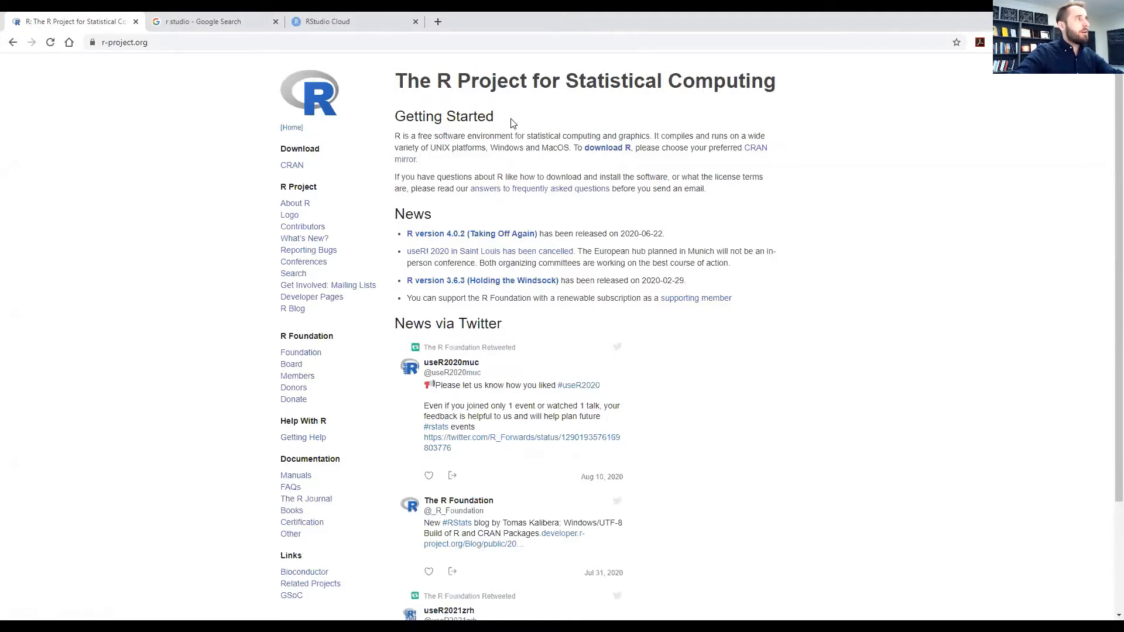
left_click(292, 166)
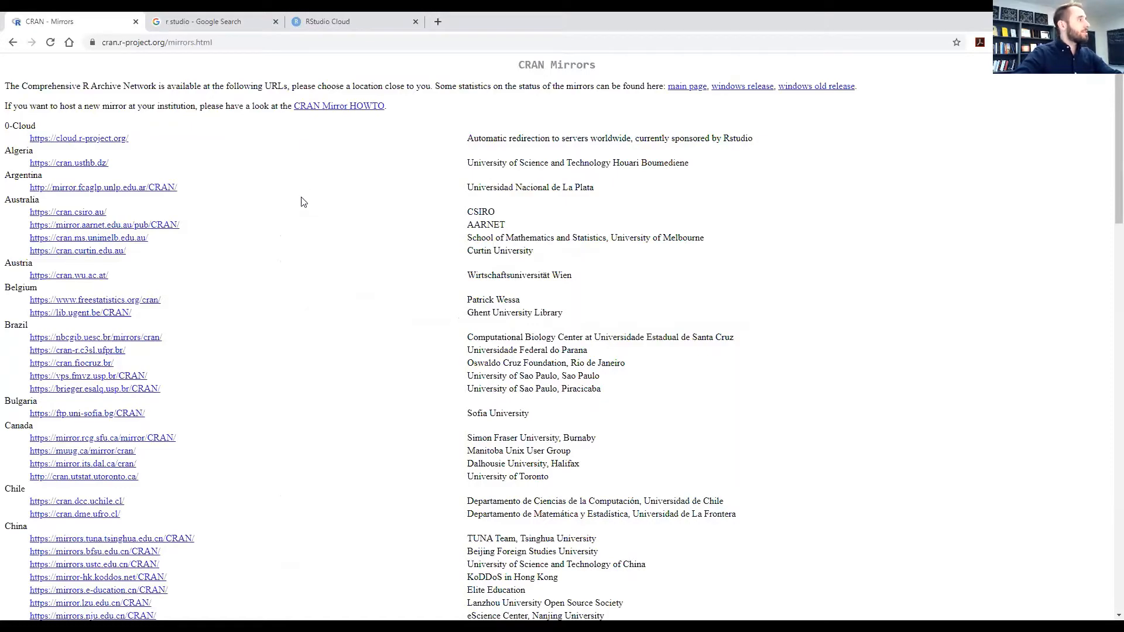
scroll(301, 202, "down", 4)
scroll(296, 221, "down", 19)
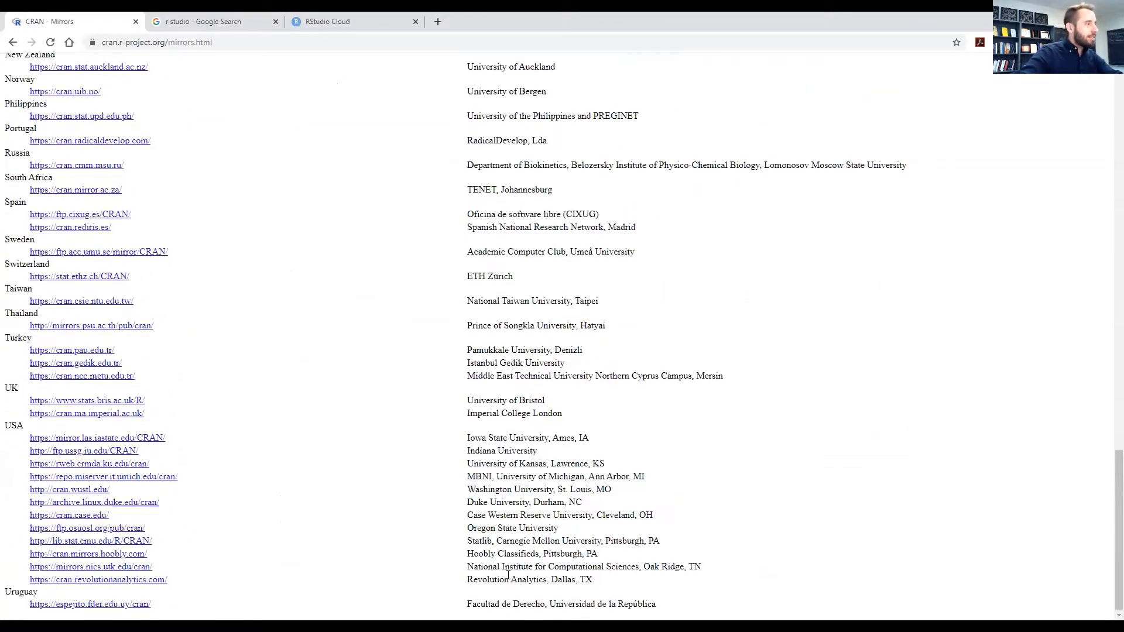
left_click_drag(599, 581, 468, 581)
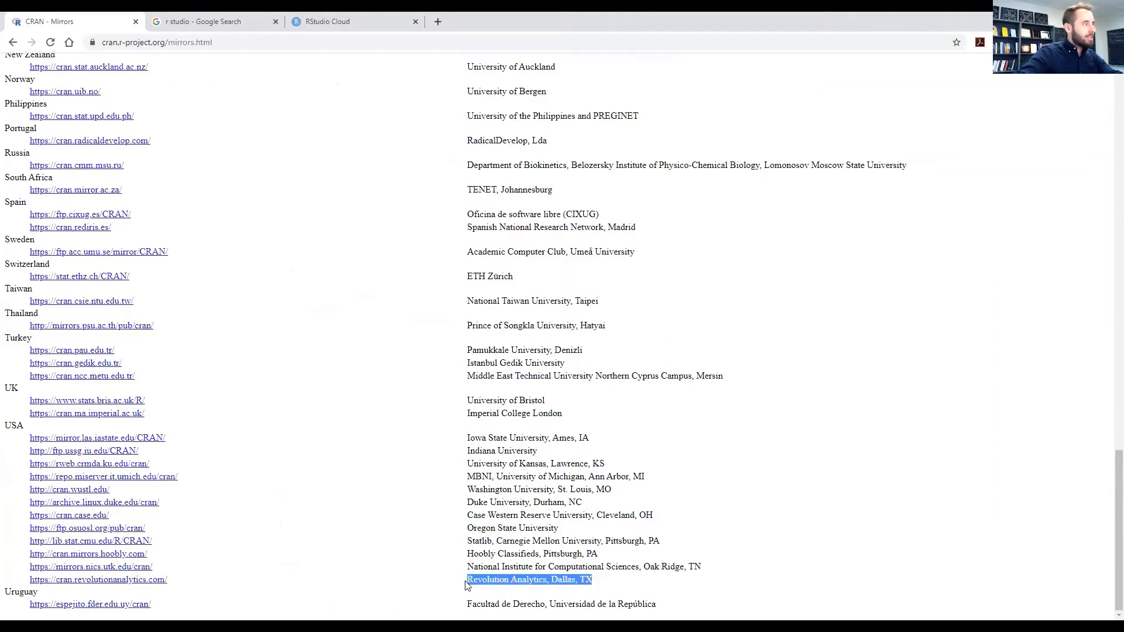
left_click(126, 583)
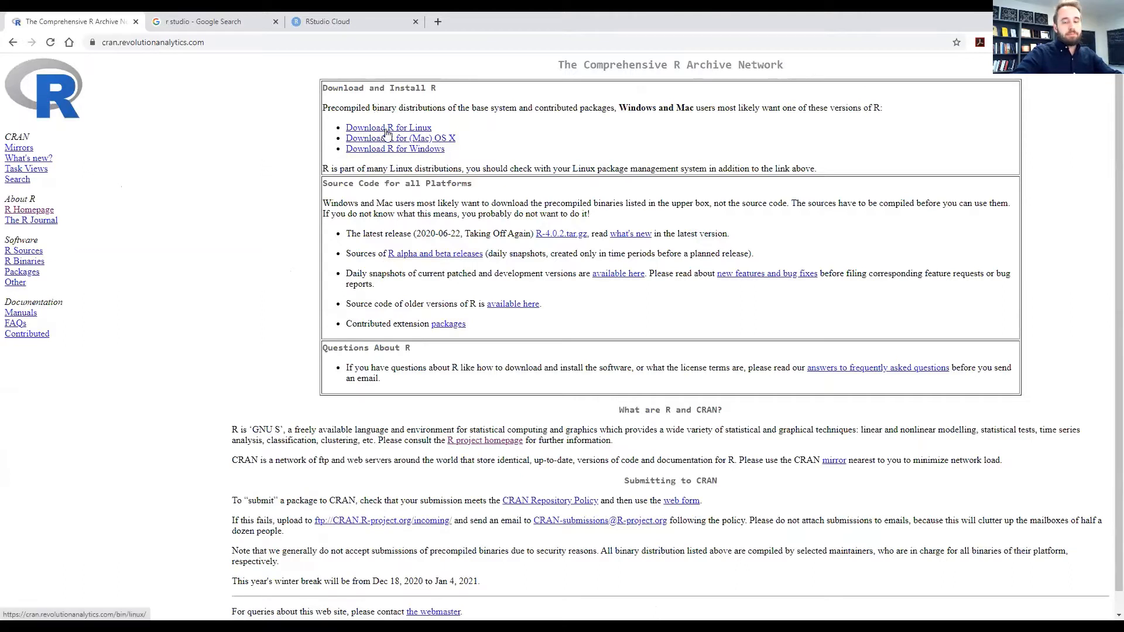
Download the R 4.0.2 base distribution installer for Windows from the mirror
left_click(424, 153)
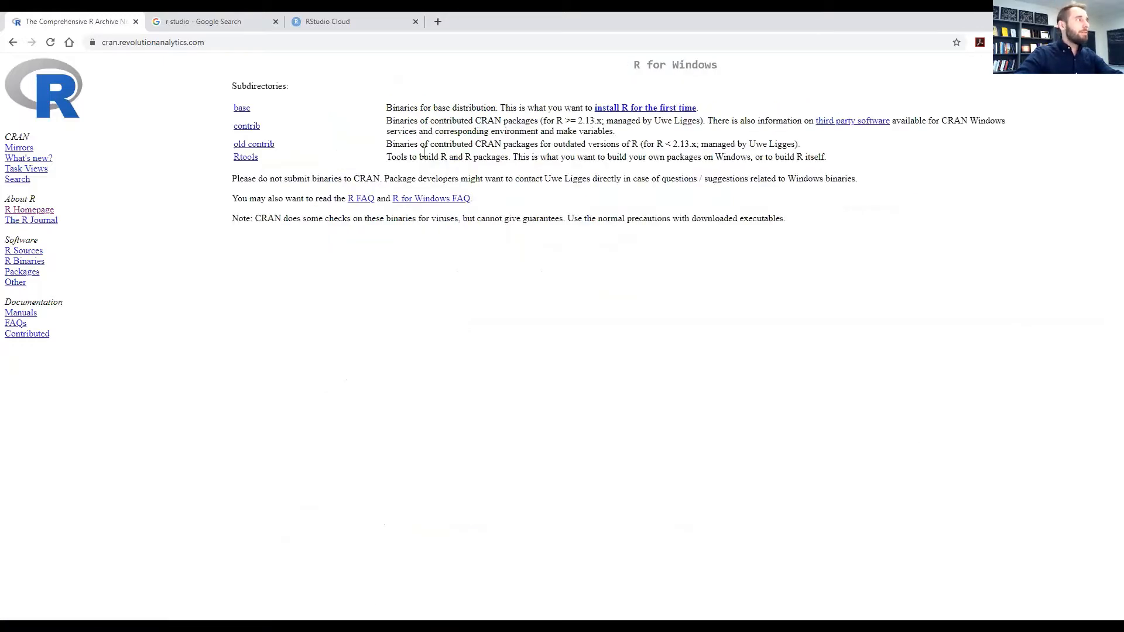
left_click(635, 110)
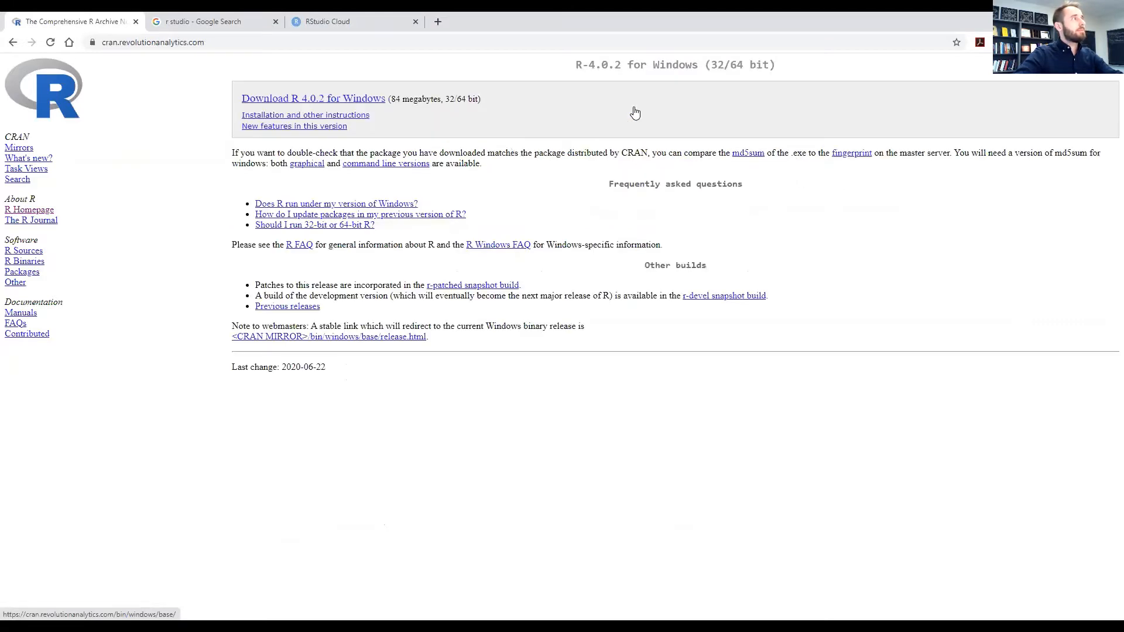
left_click(302, 102)
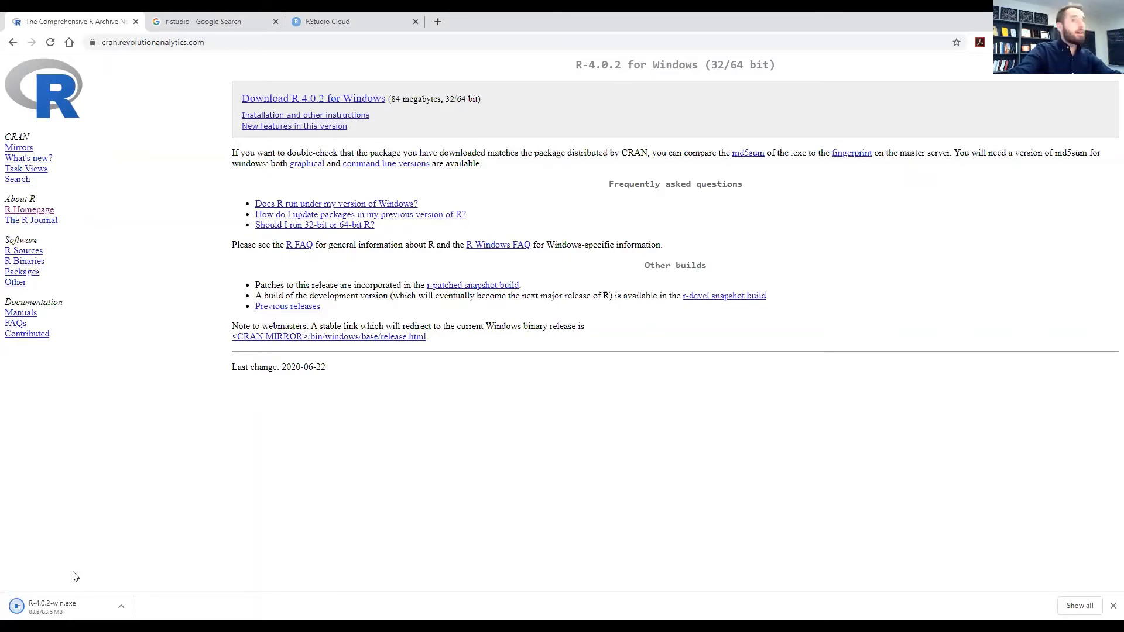
Run the downloaded R-4.0.2-win.exe installer with English as the setup language
left_click(49, 608)
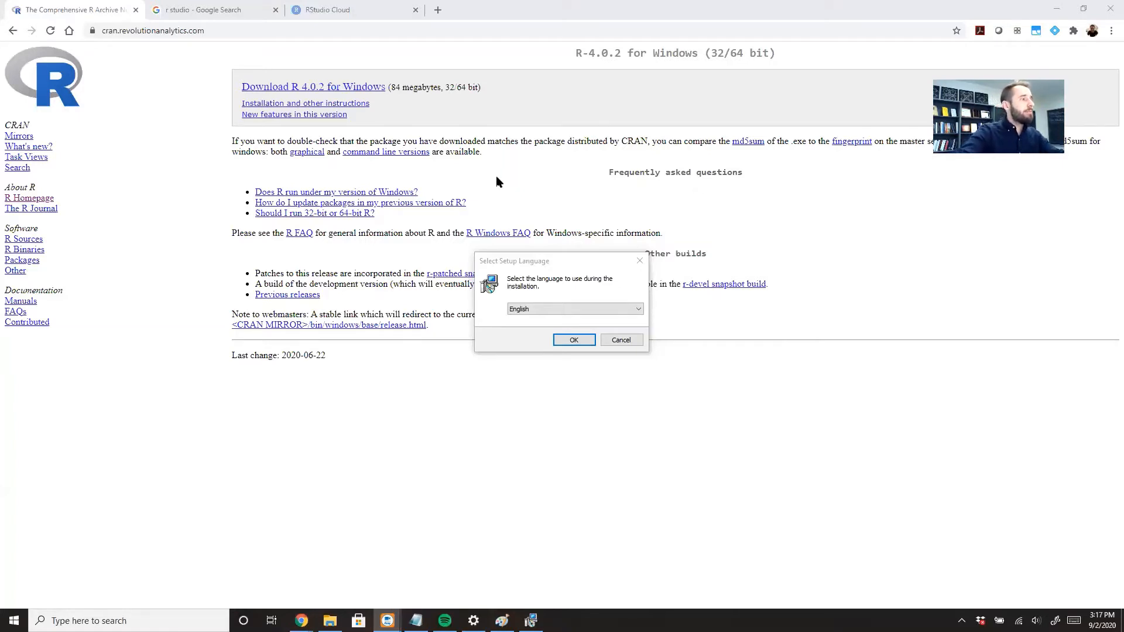
left_click(528, 259)
left_click(574, 340)
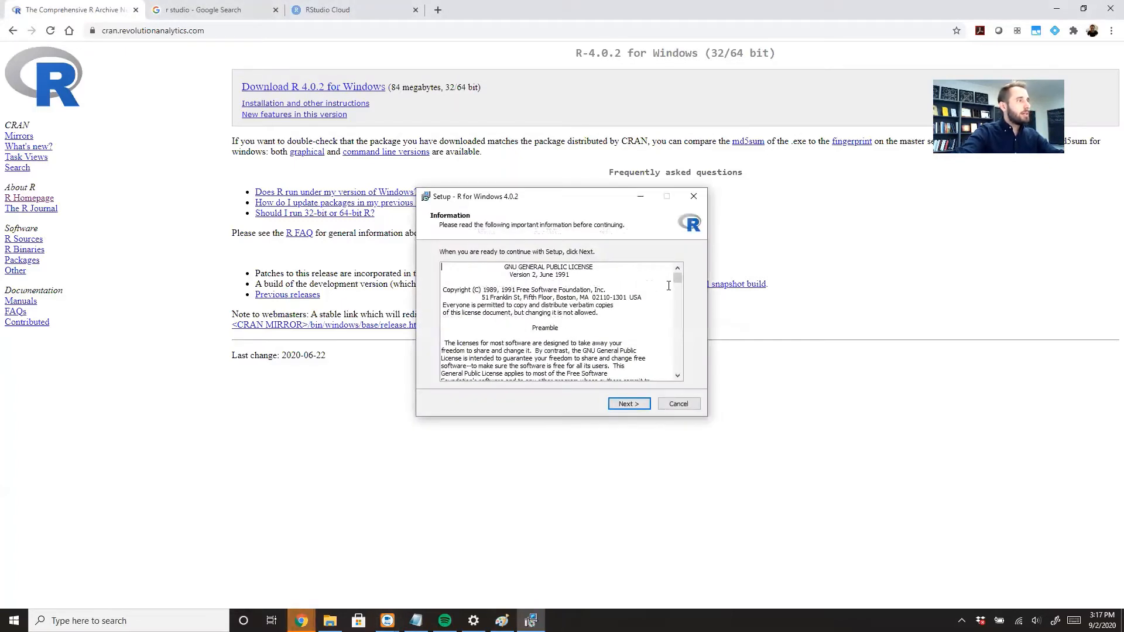
Go through the license and accept the default R destination folder, user installation components, startup options and Start Menu folder
left_click_drag(678, 279, 686, 377)
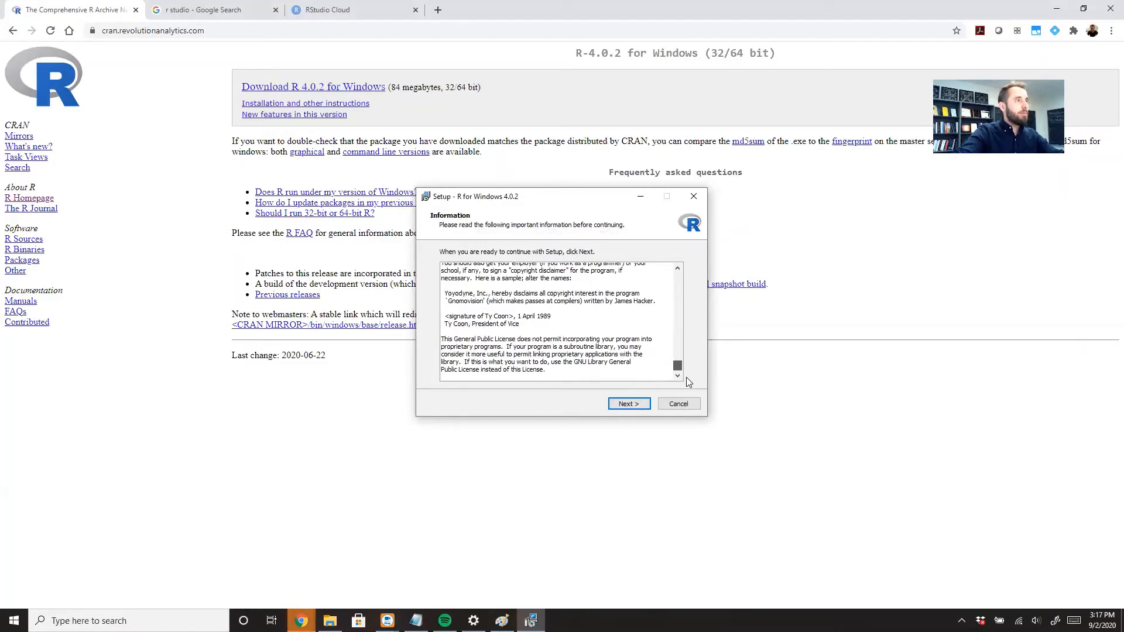
left_click(624, 404)
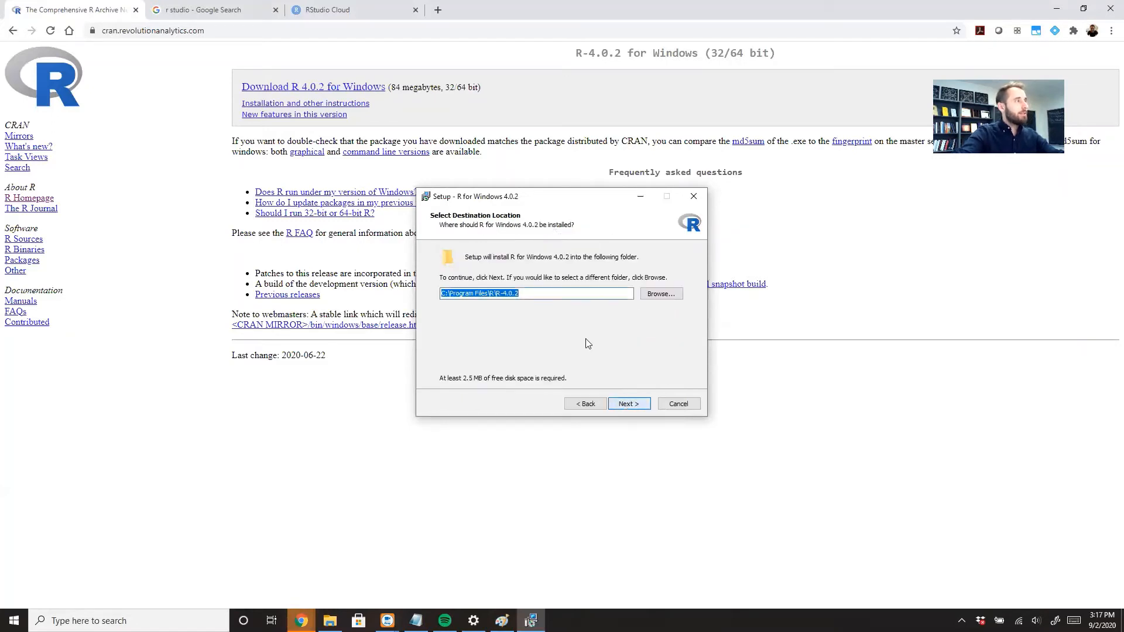
left_click(627, 404)
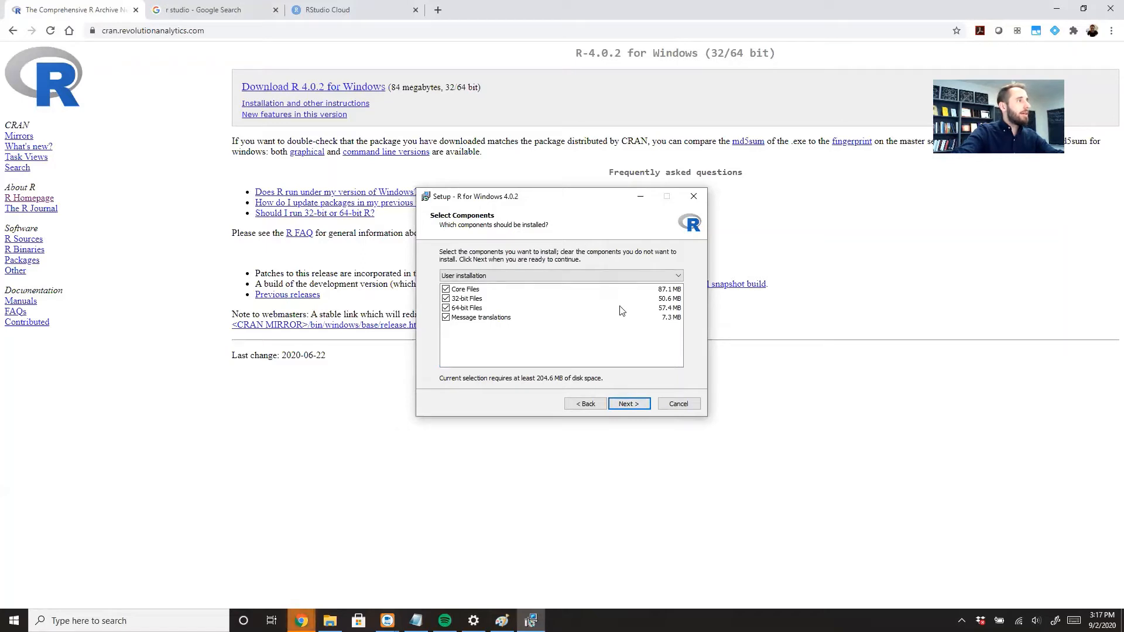
left_click(627, 405)
left_click(627, 405)
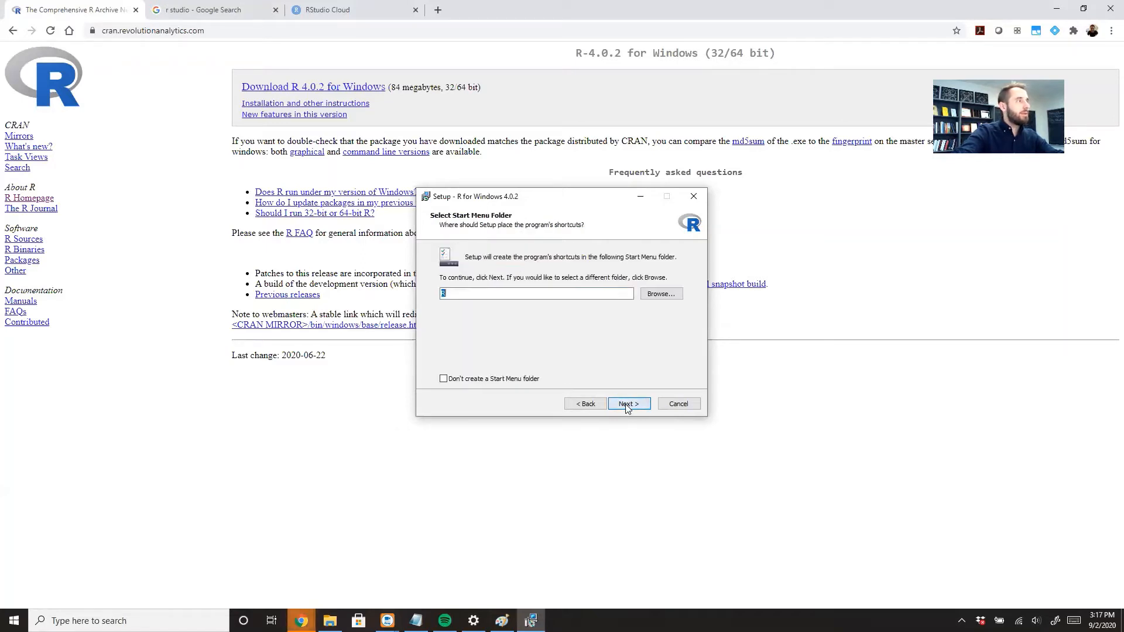
left_click(627, 405)
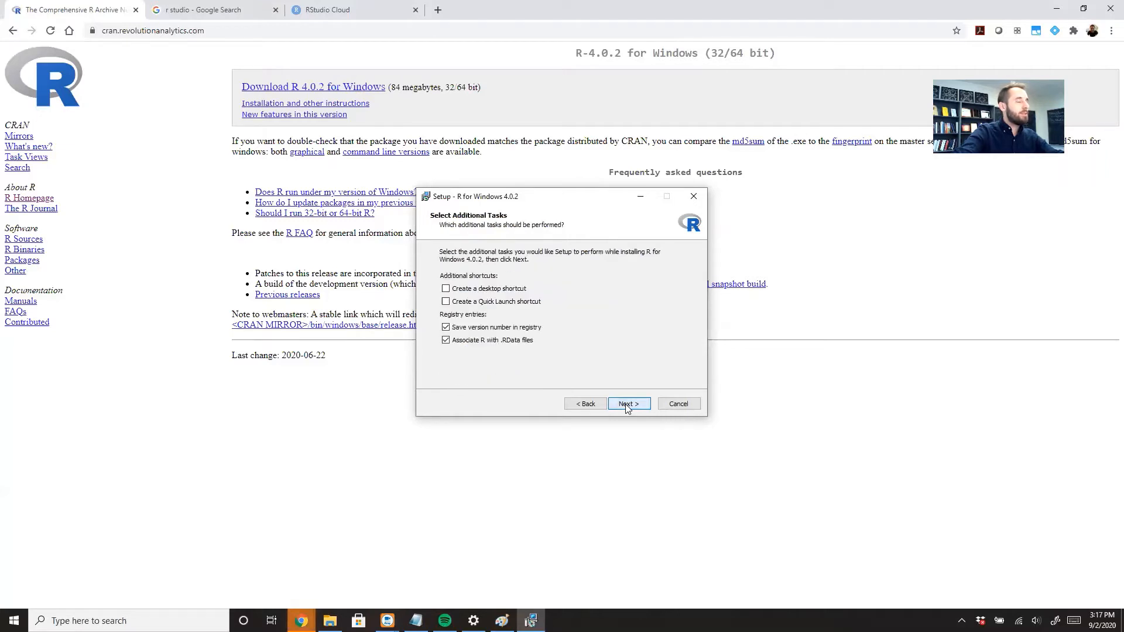
Enable the desktop shortcut for R, run the installation and finish the setup wizard
left_click(485, 290)
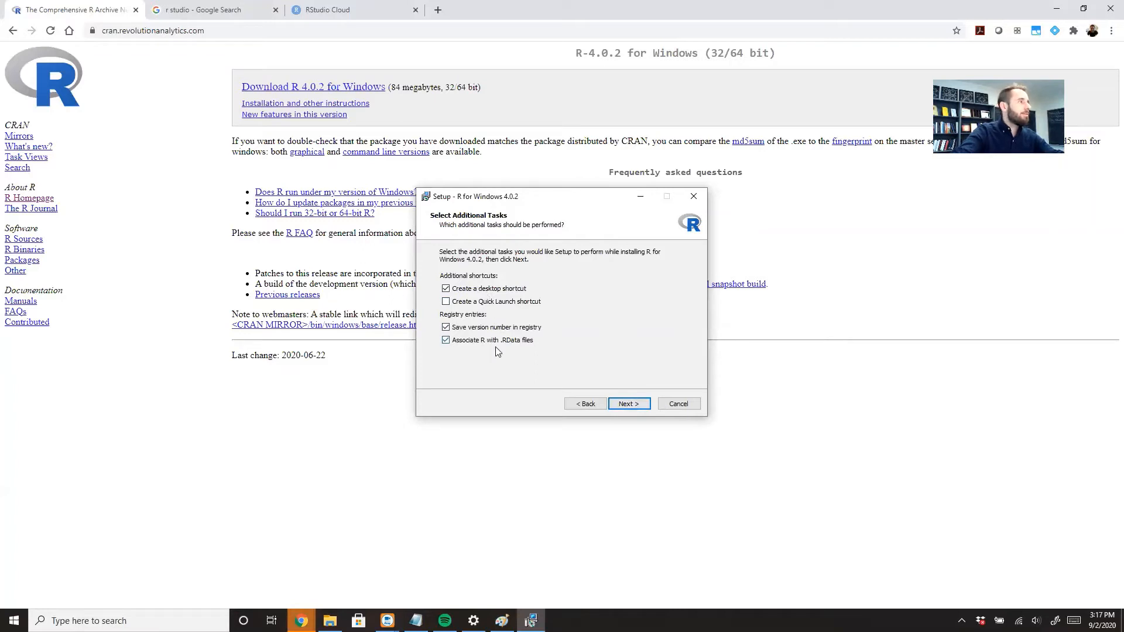
left_click(632, 405)
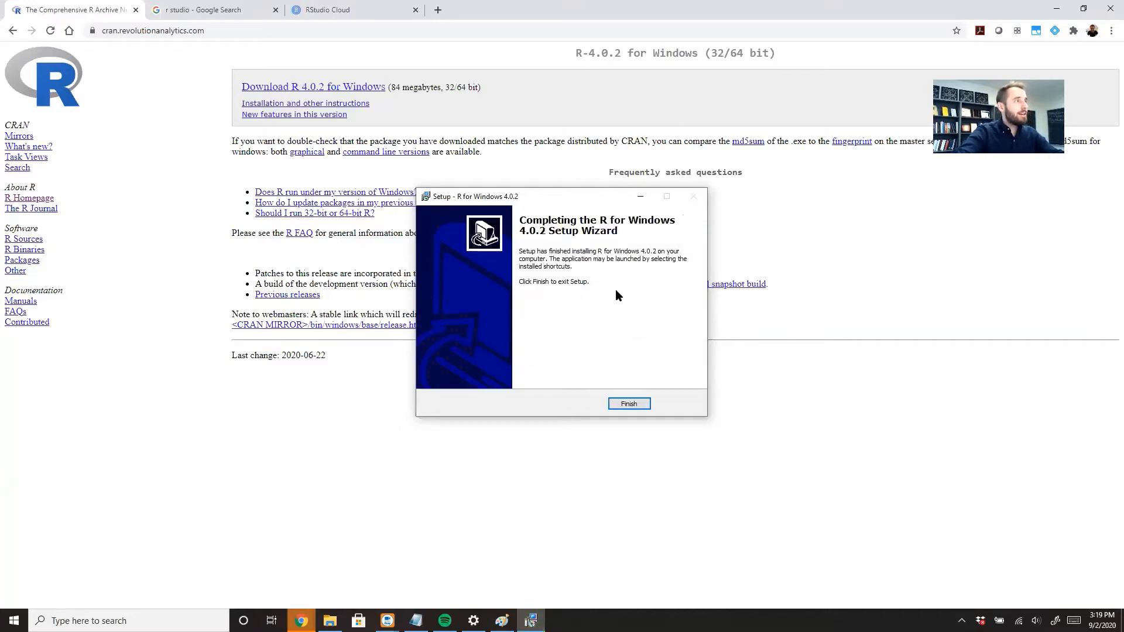
left_click(628, 404)
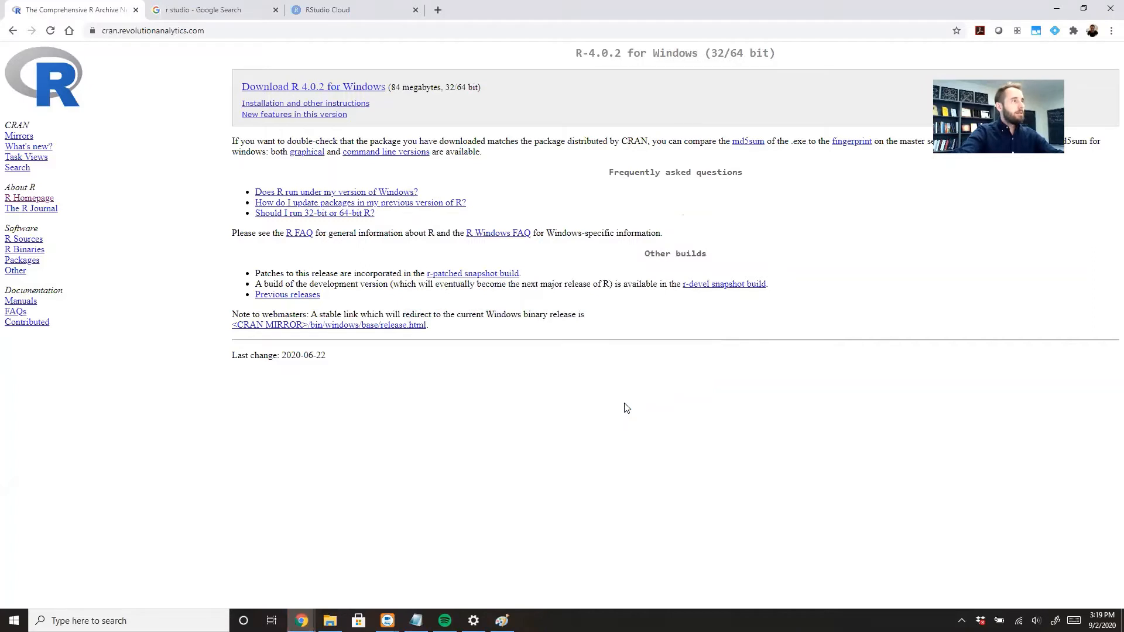
Look for the R folder among the programs installed on the computer
key("super")
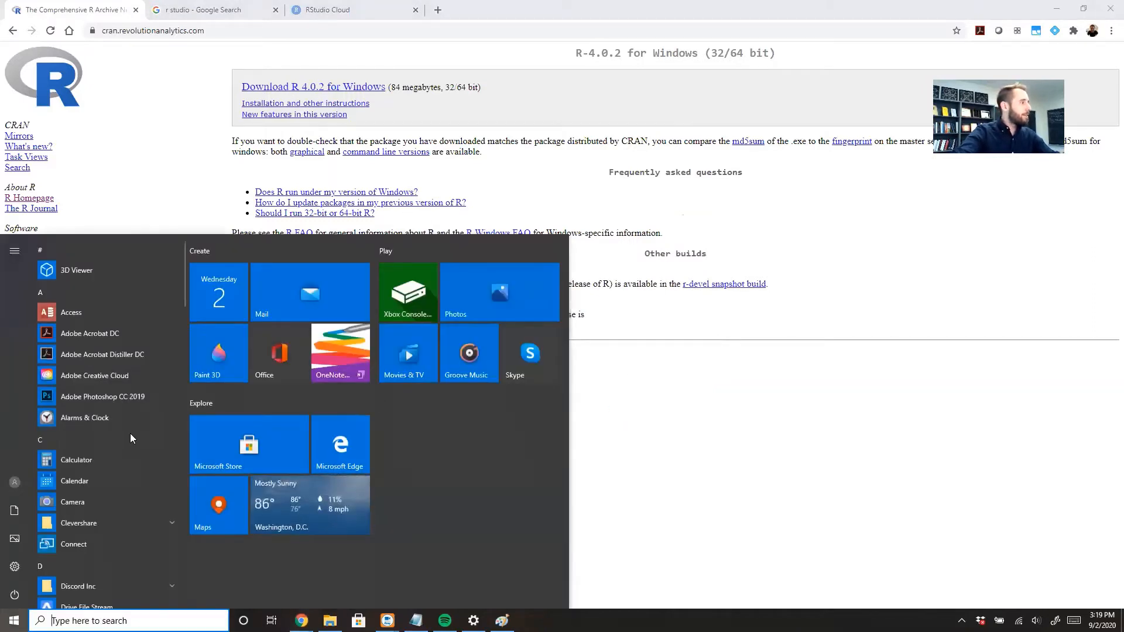
scroll(130, 436, "down", 1)
scroll(130, 437, "down", 15)
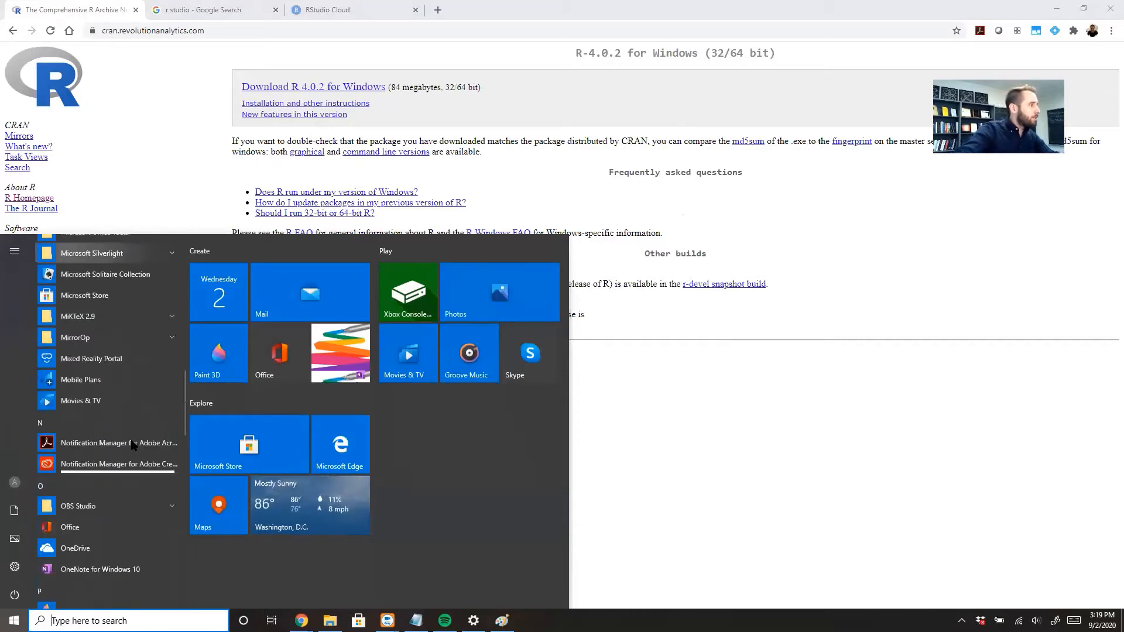
scroll(130, 443, "down", 2)
scroll(130, 438, "down", 1)
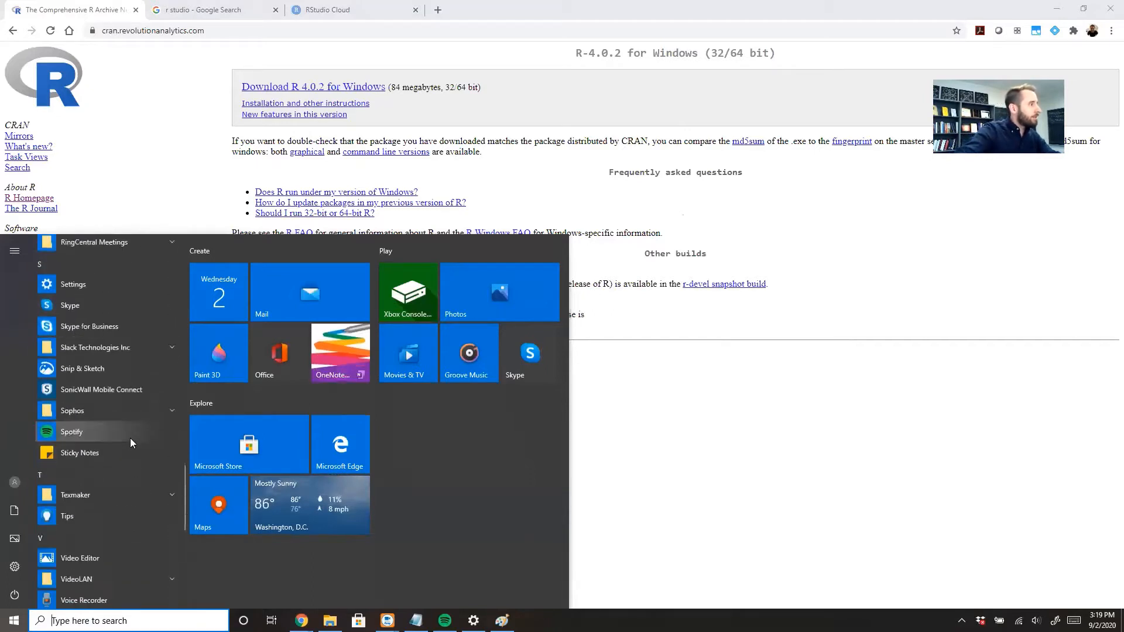
scroll(130, 437, "up", 3)
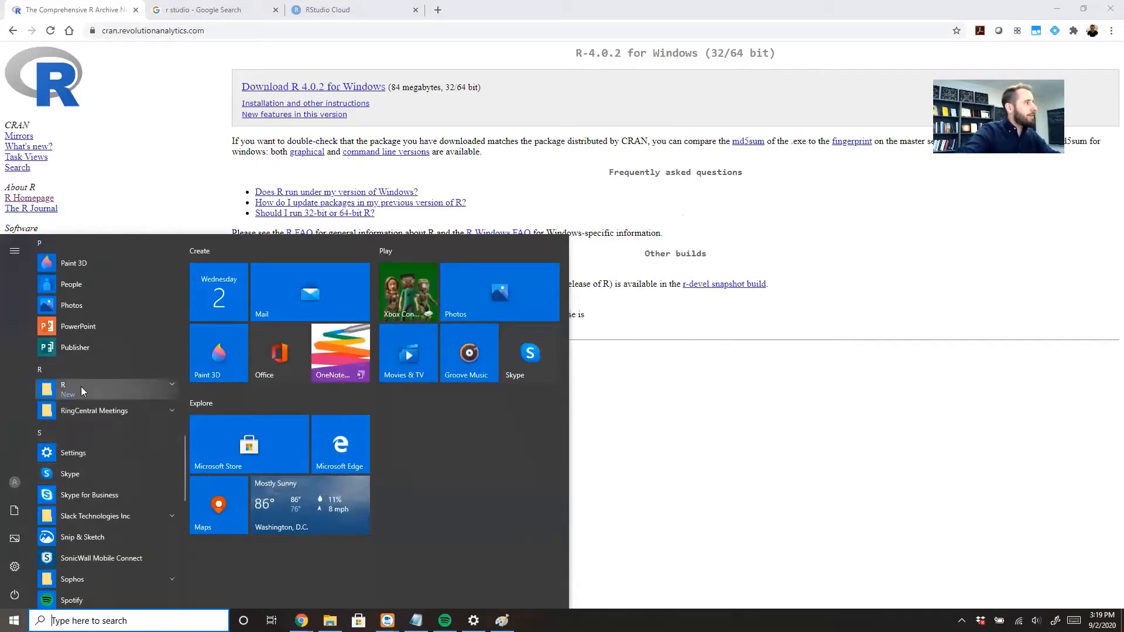
key("Escape")
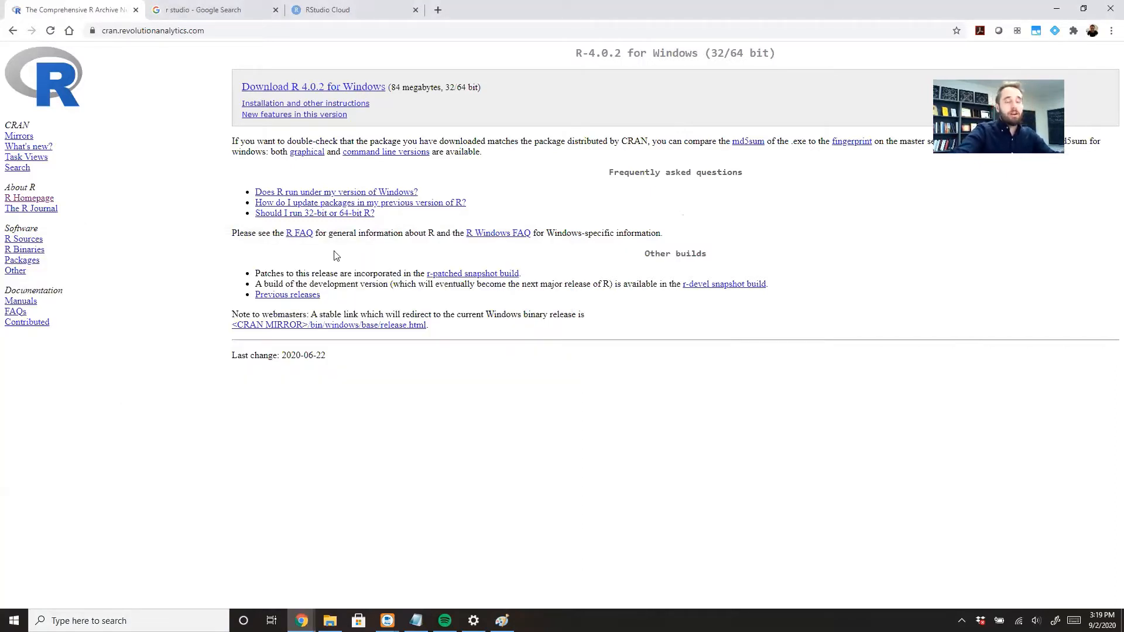
Open the RStudio website from the existing "r studio" search results and go to its download page
left_click(195, 10)
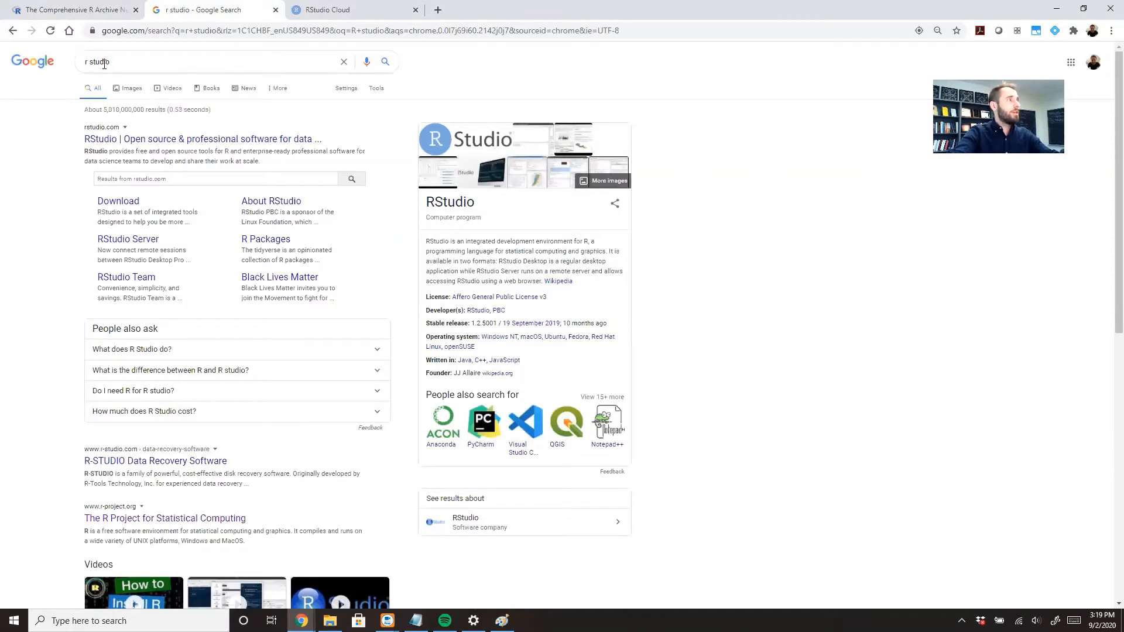
left_click(146, 141)
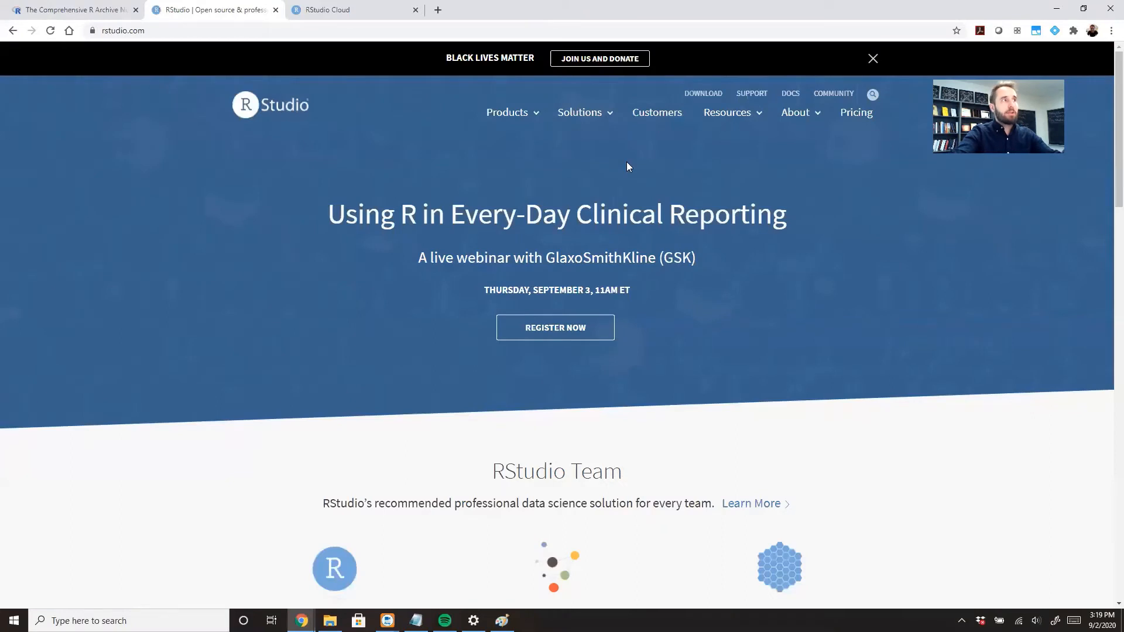
left_click(695, 98)
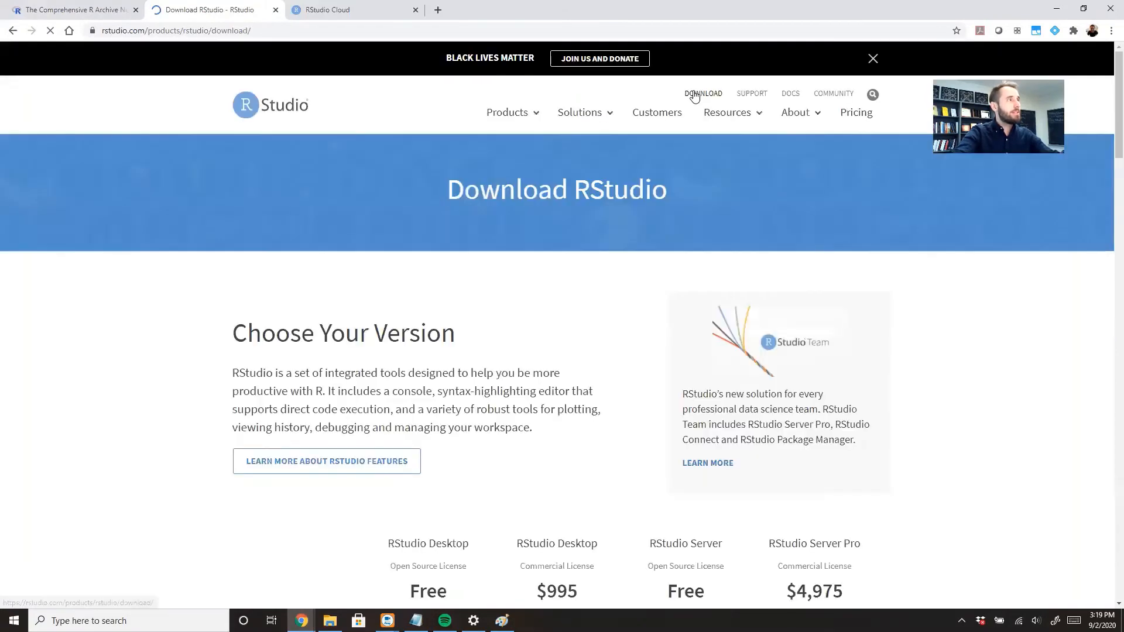
Choose the free open source RStudio Desktop edition and download the Windows installer RStudio-1.3.1073.exe
scroll(424, 335, "down", 1)
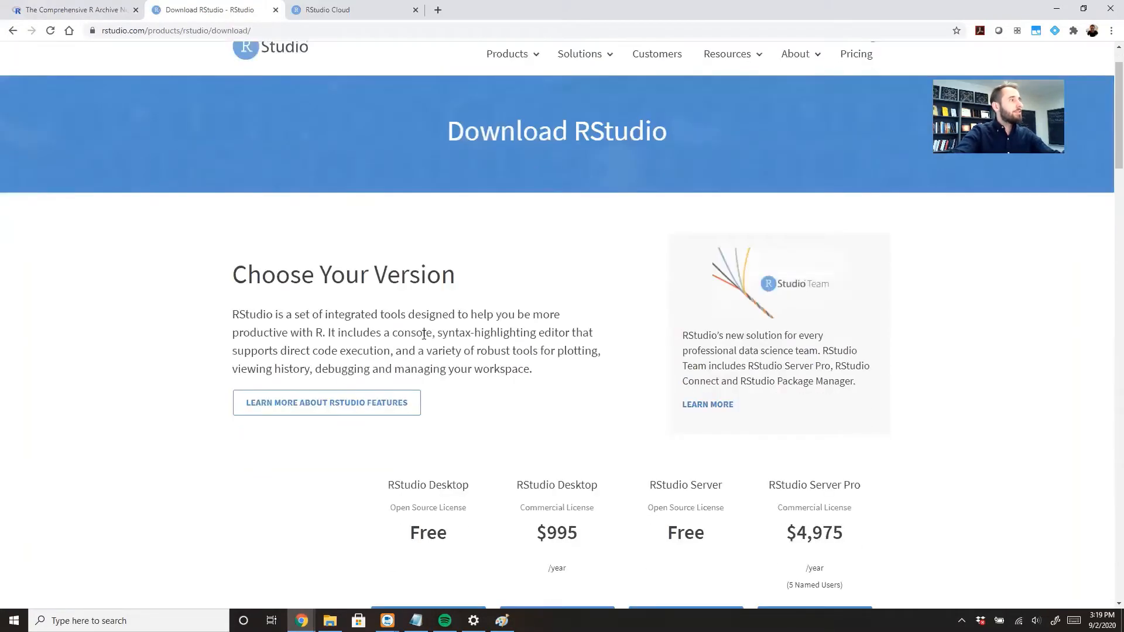
scroll(424, 335, "down", 3)
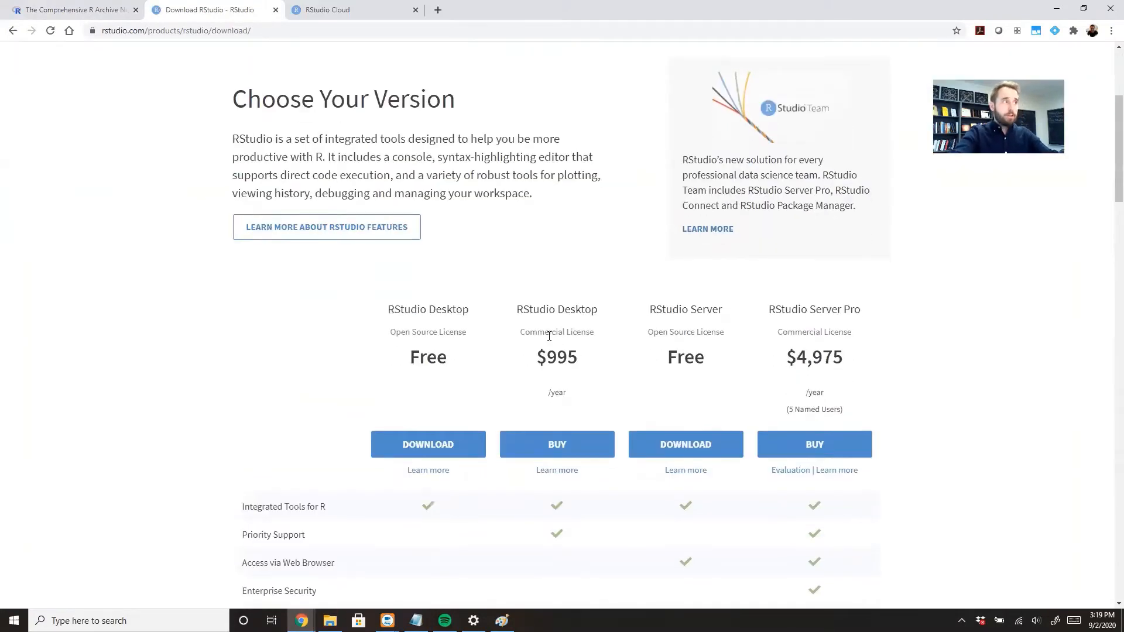
scroll(419, 345, "down", 1)
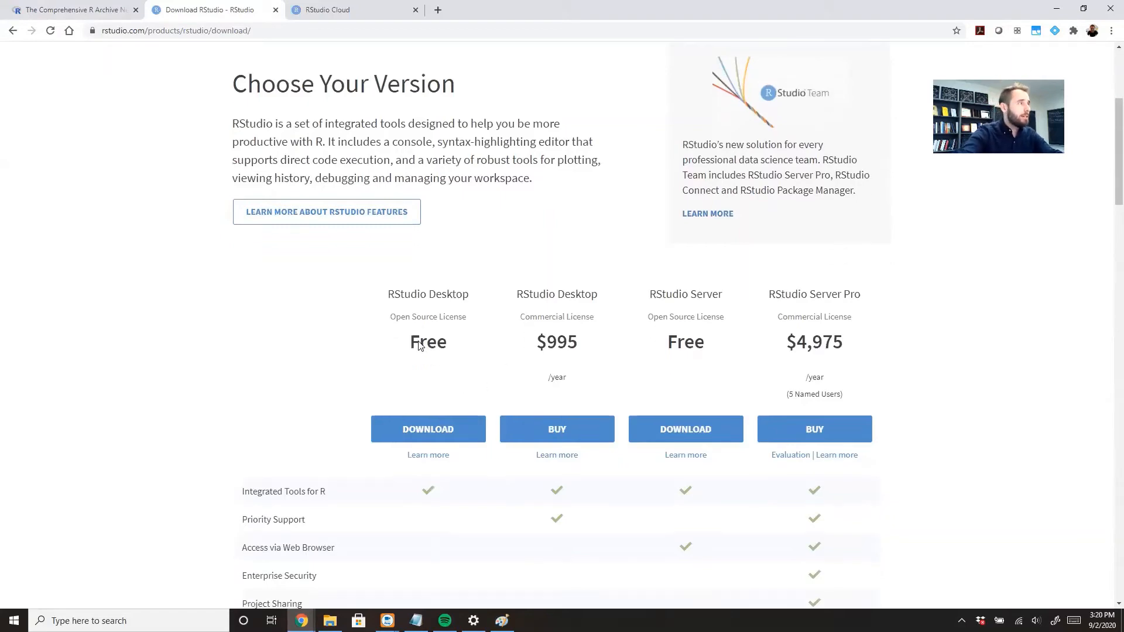
scroll(419, 345, "down", 2)
left_click(412, 328)
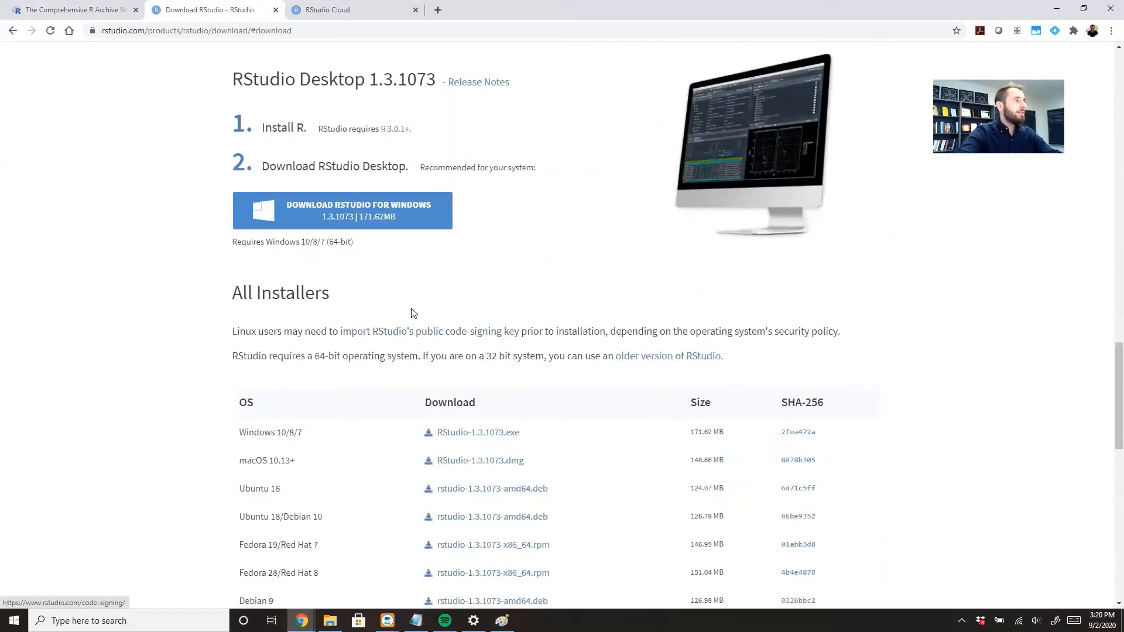
scroll(411, 313, "down", 1)
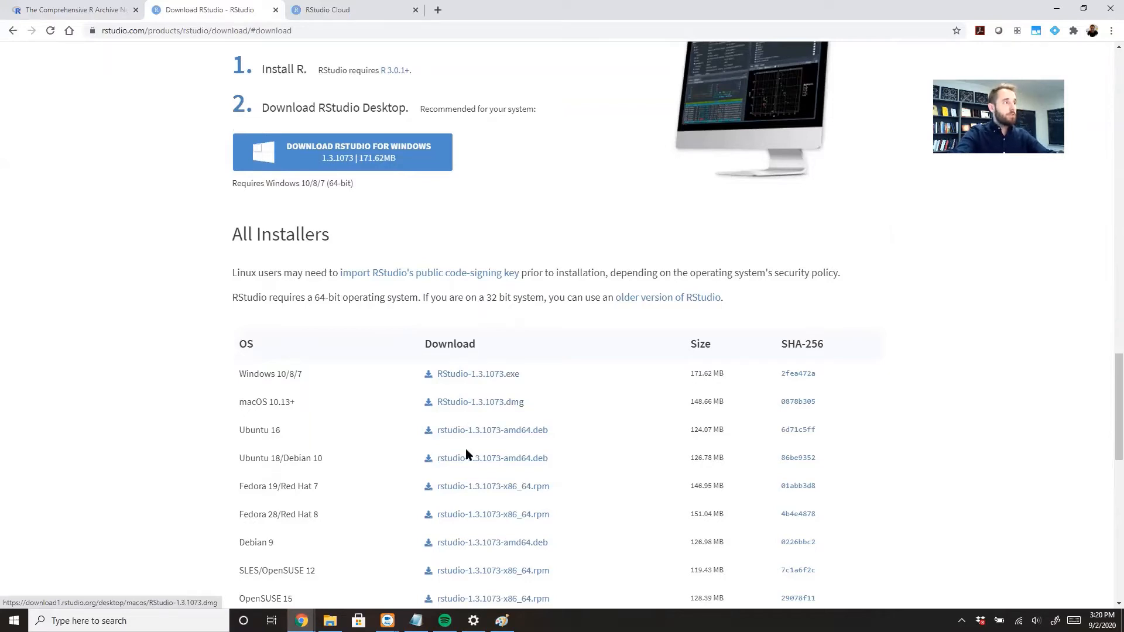
left_click(462, 377)
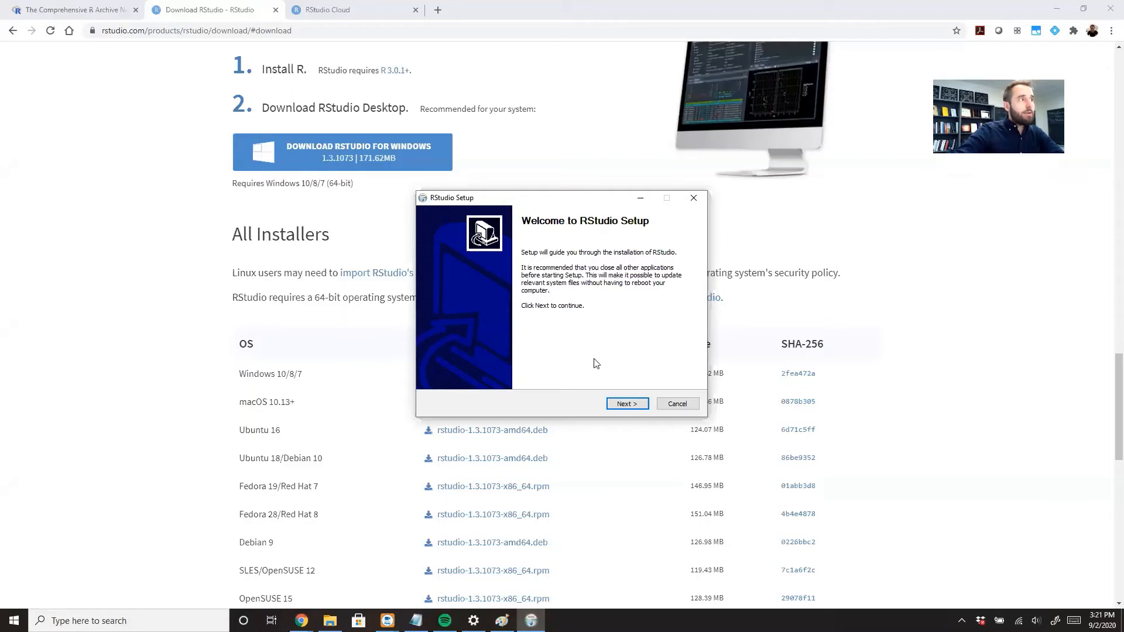
Install RStudio with the default destination folder C:\Program Files\RStudio and the RStudio Start Menu folder
left_click(620, 408)
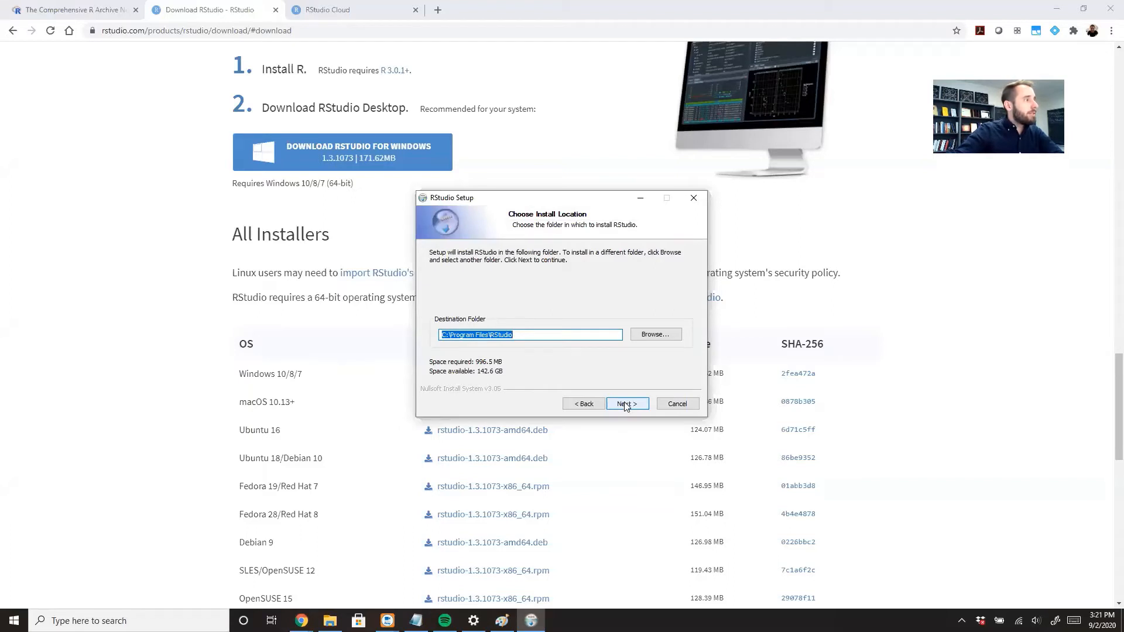
left_click(626, 403)
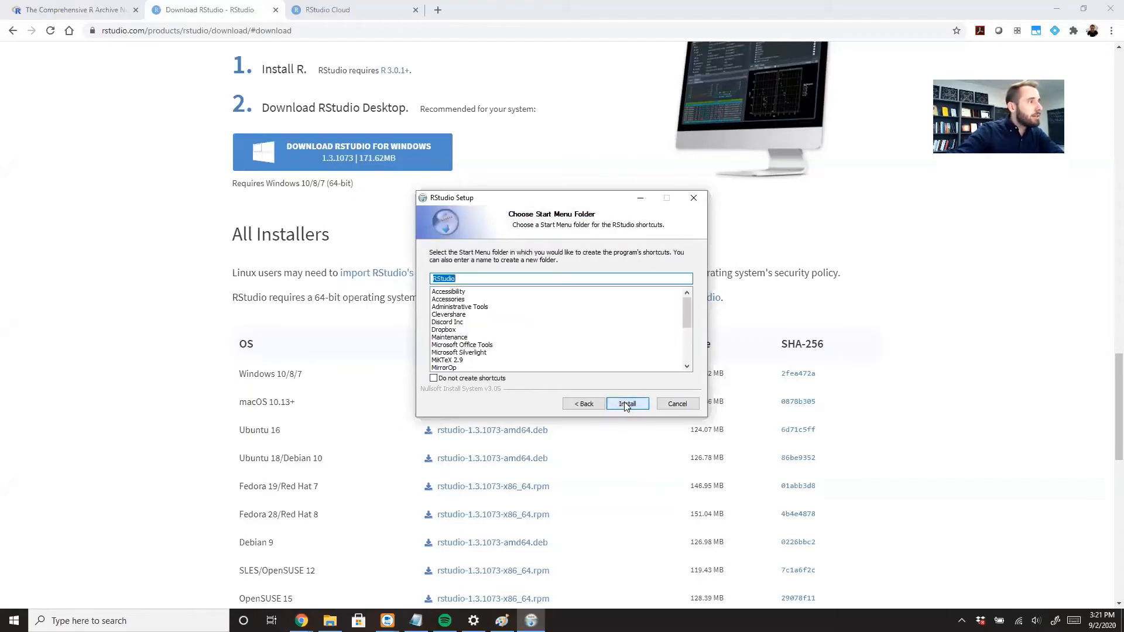
left_click(625, 404)
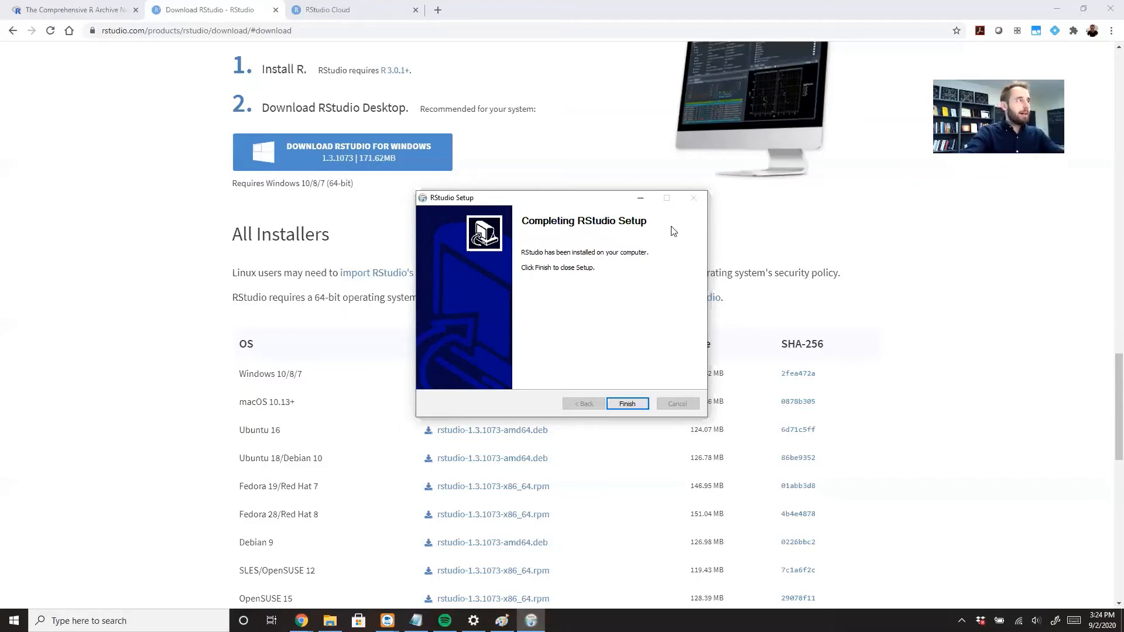
Close the completed RStudio setup and launch the RStudio app by searching the computer for "rstudio"
left_click(628, 404)
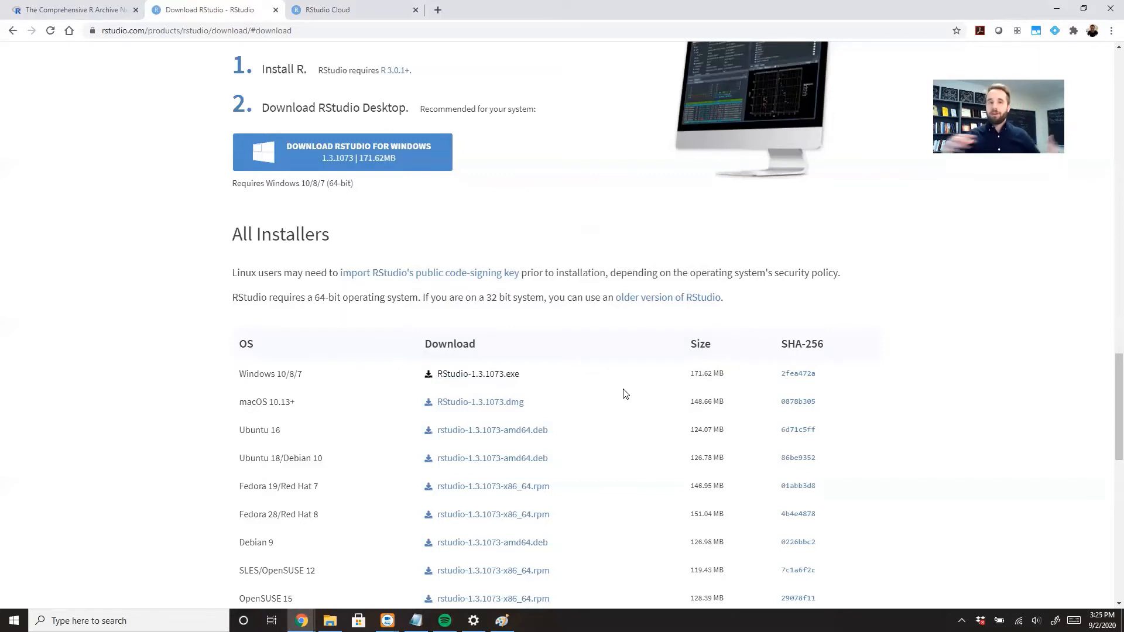
key("super")
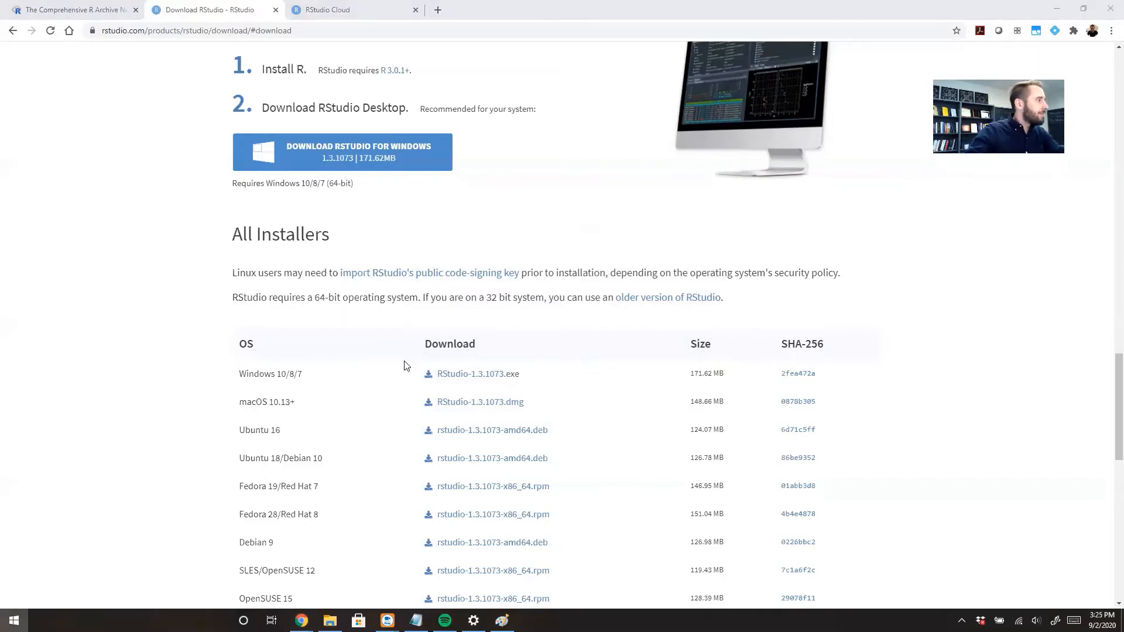
type("rstudio")
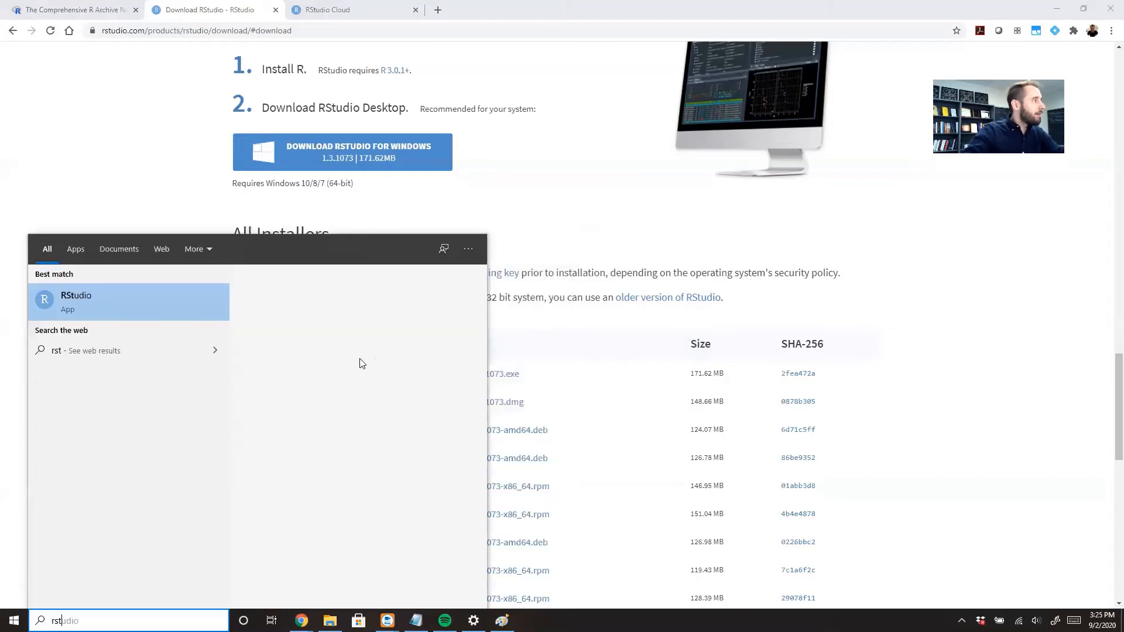
left_click(68, 305)
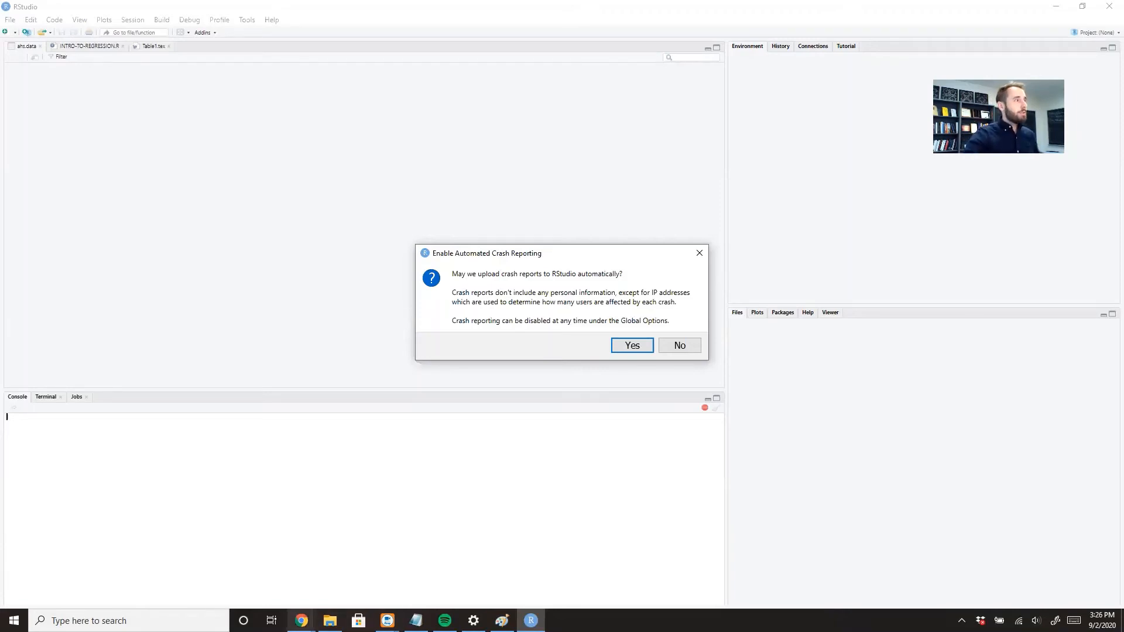
Switch to the Chrome window with the RStudio download page and view the RStudio Cloud site
mouse_move(301, 620)
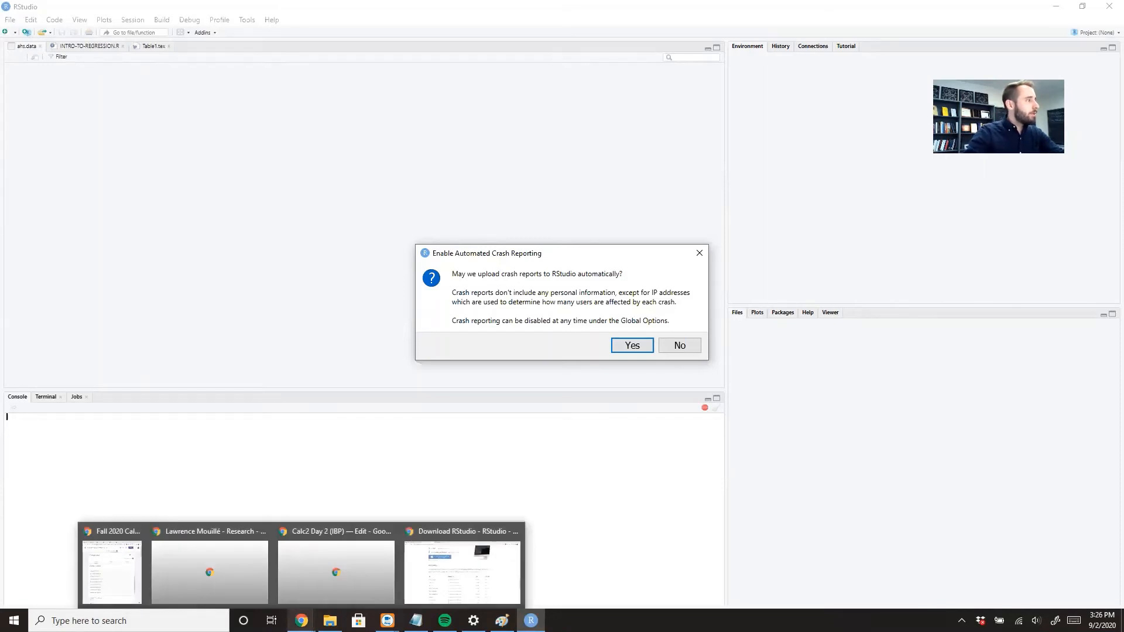
left_click(459, 567)
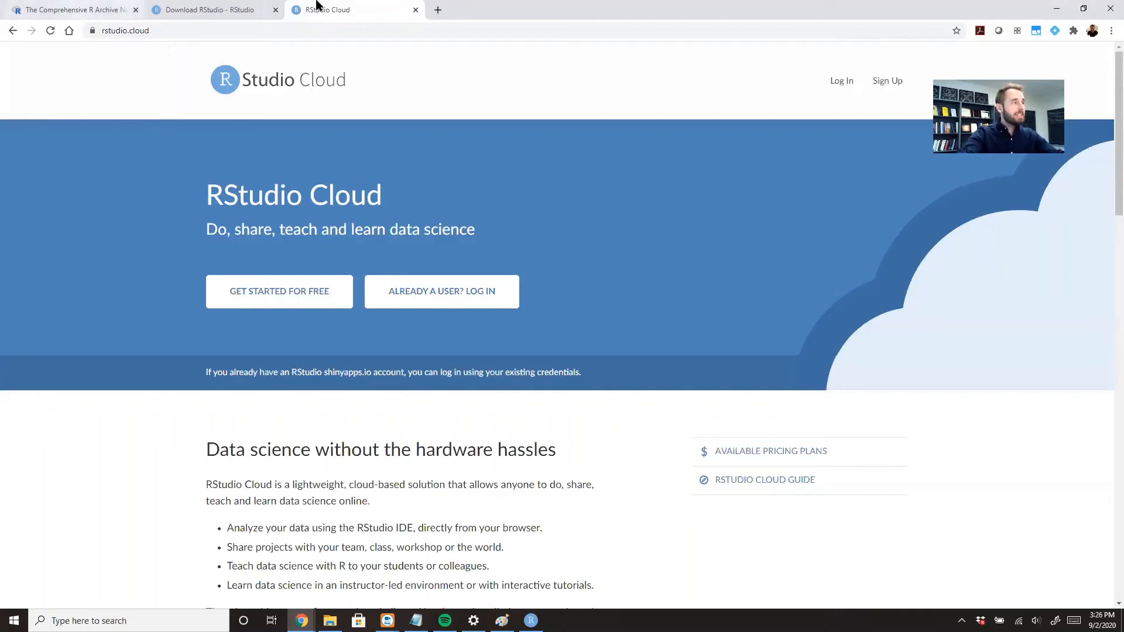
Return to RStudio and allow crash reports to be uploaded automatically
mouse_move(531, 621)
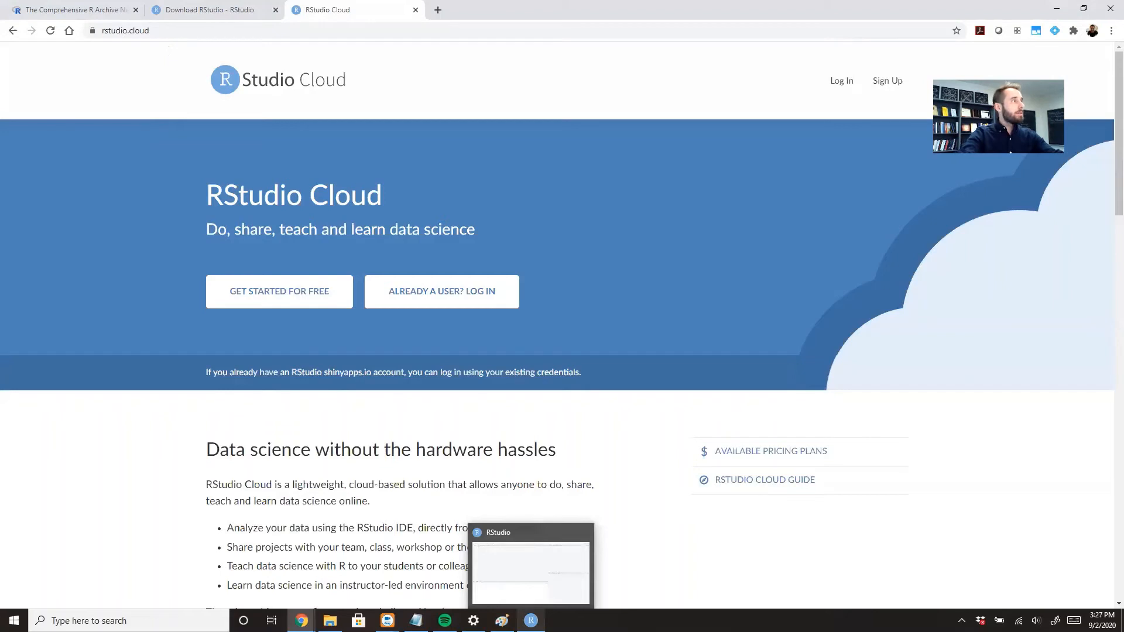
left_click(530, 570)
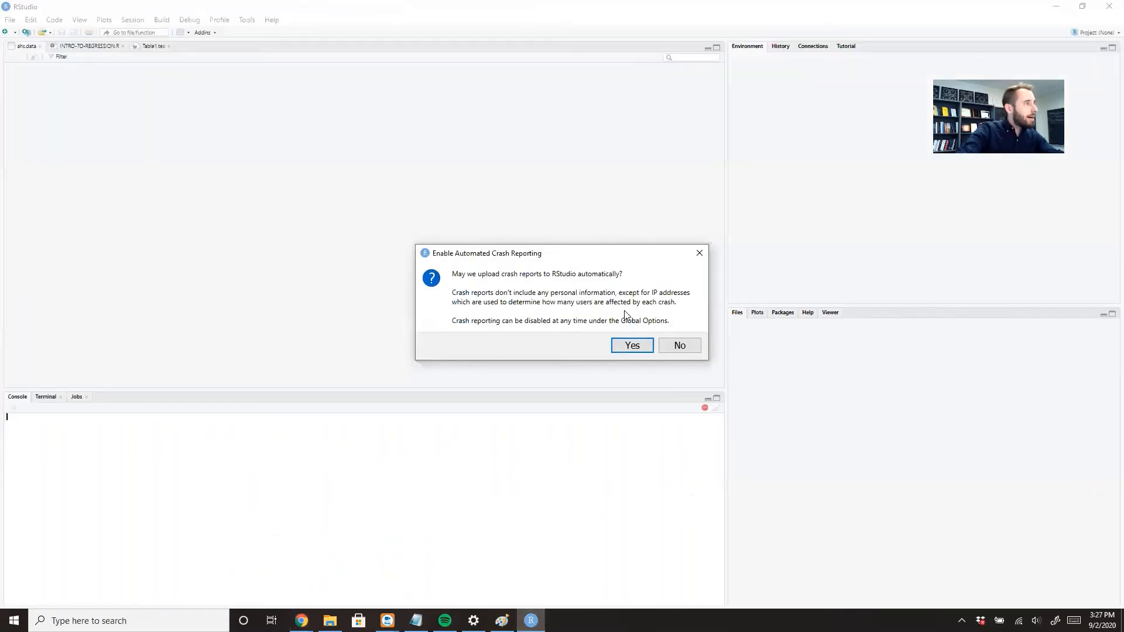
left_click(622, 347)
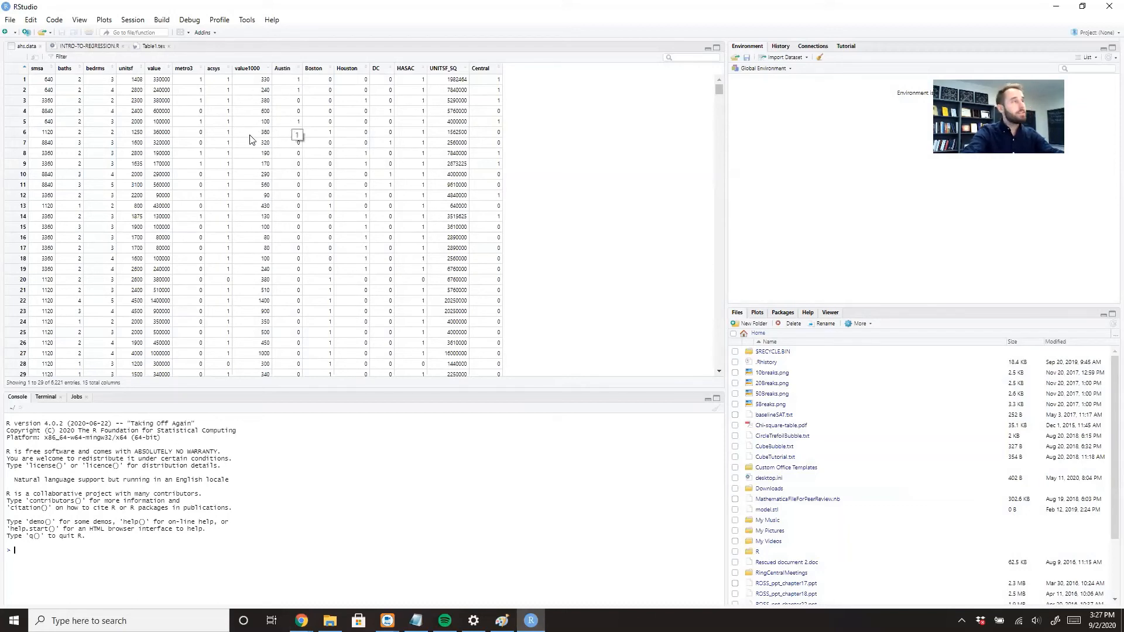
Close the open ahs.data, INTRO-TO-REGRESSION.R and Table1.tex files to leave only the console
left_click(39, 46)
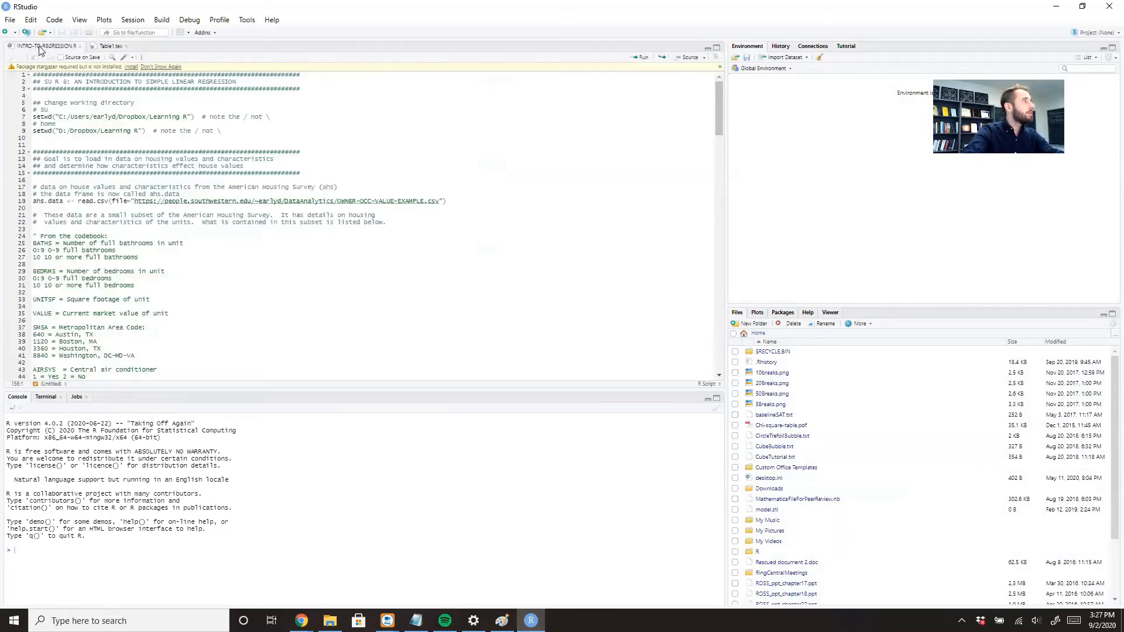
left_click(81, 47)
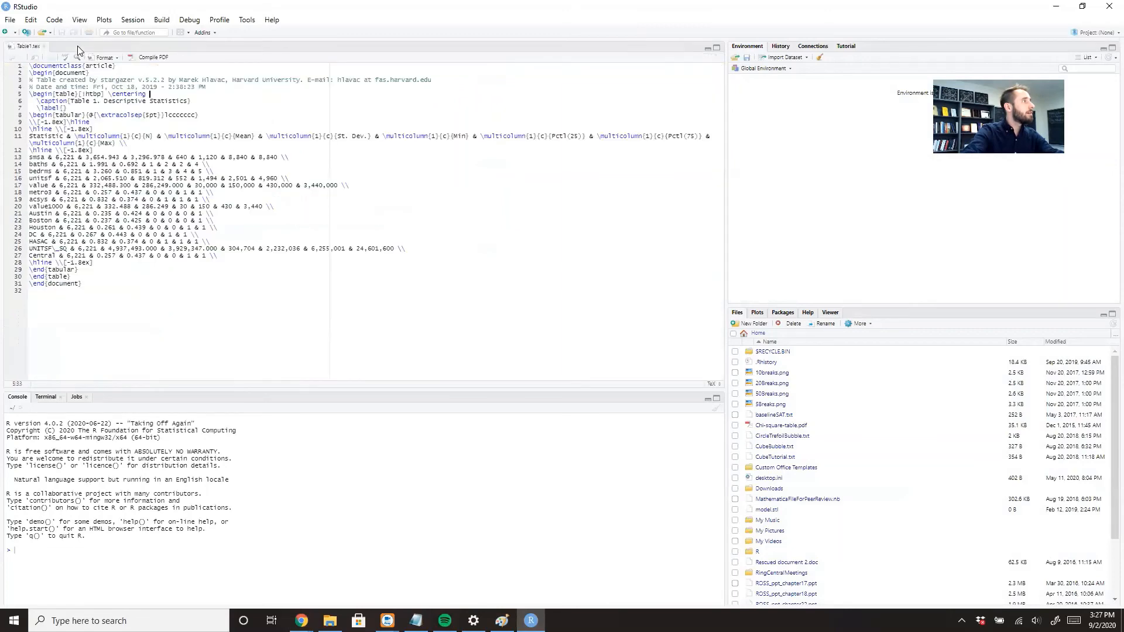
left_click(42, 46)
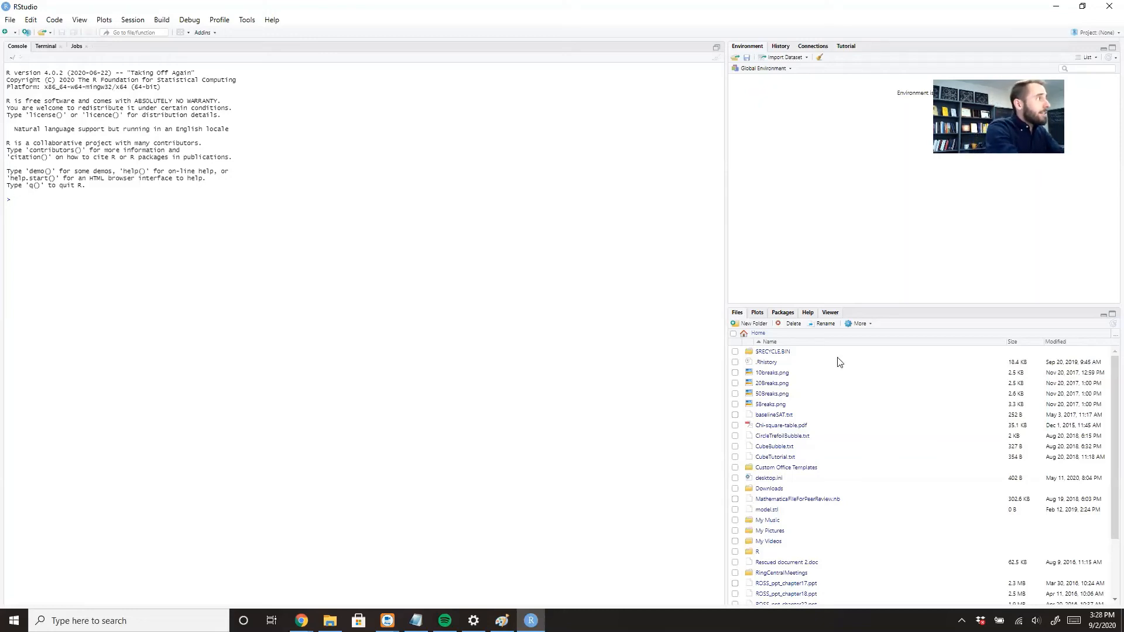
Run the nonsense text ffjfksfdkljsadlagl in the R console and enter the calculation 5+8
type("fjfksfdkljsadlagl")
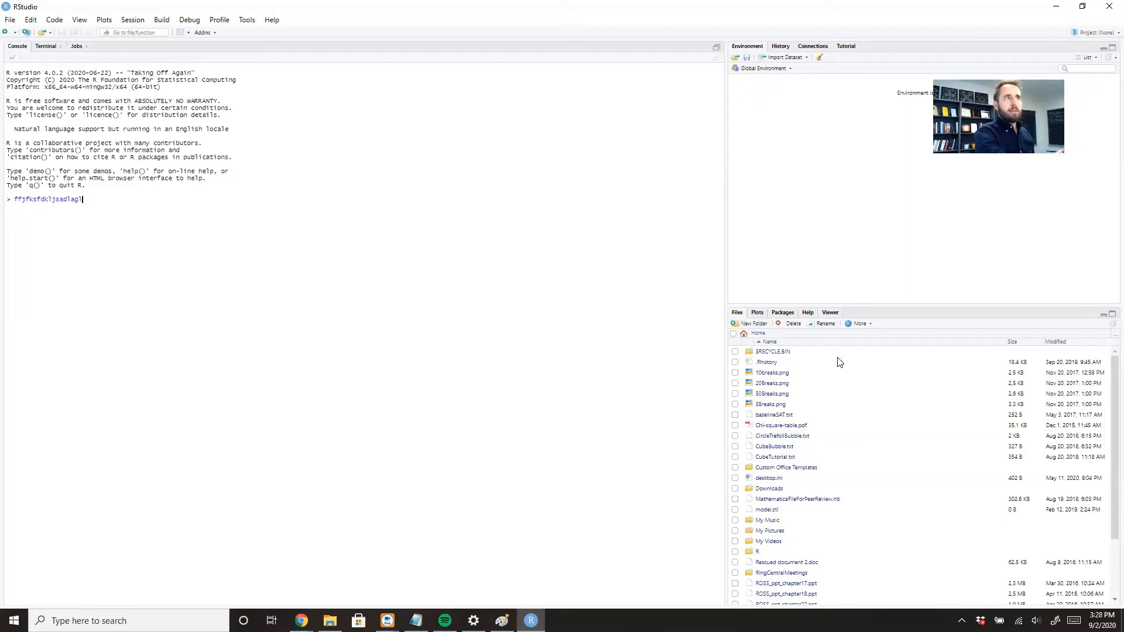
key("Return")
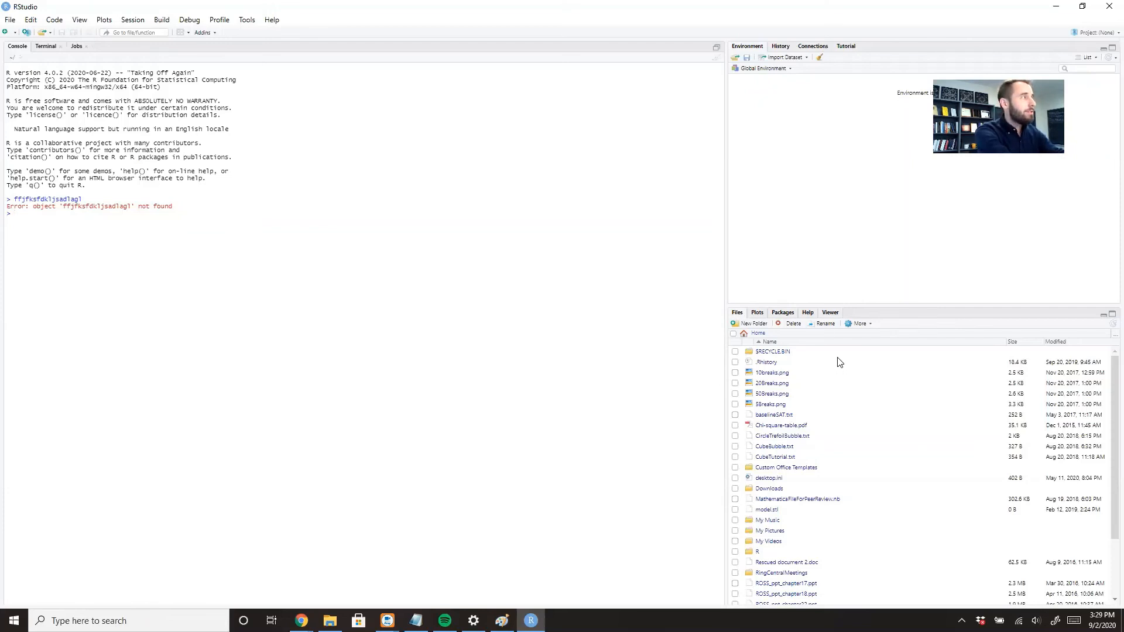
type("+8")
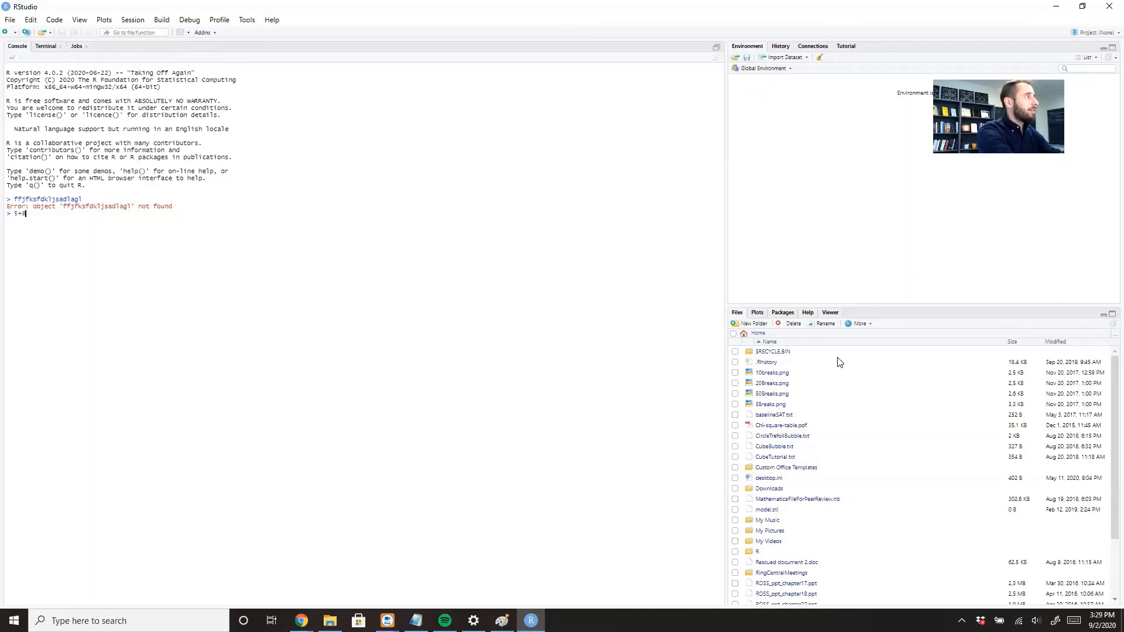